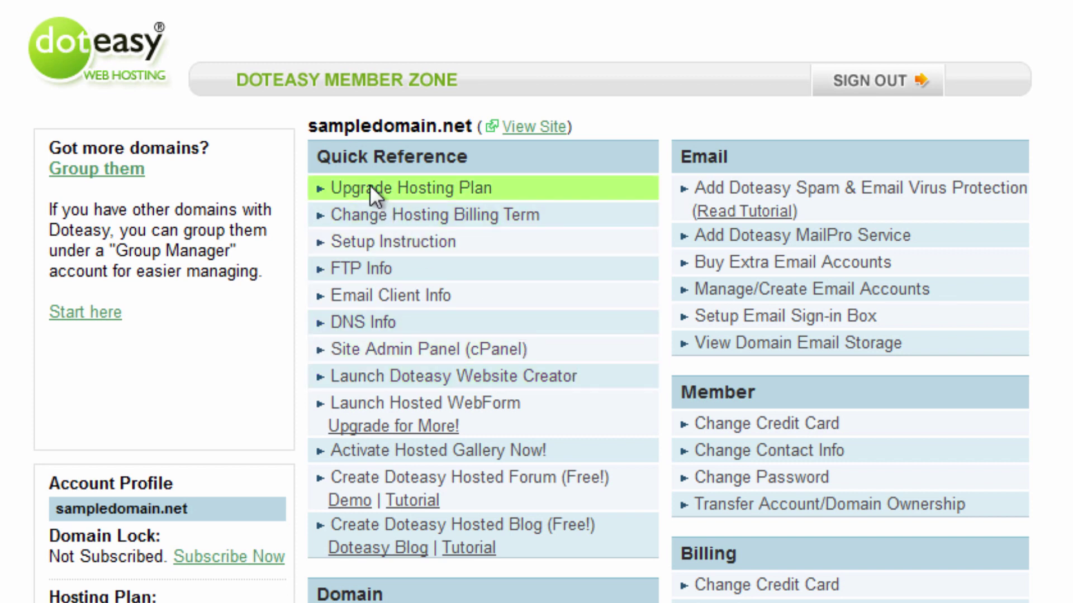
- Show DNS Info and select the two Add-On Domain(s) DNS server rows (dns231, dns232)
{"action": "left_click", "coordinate": [400, 327]}
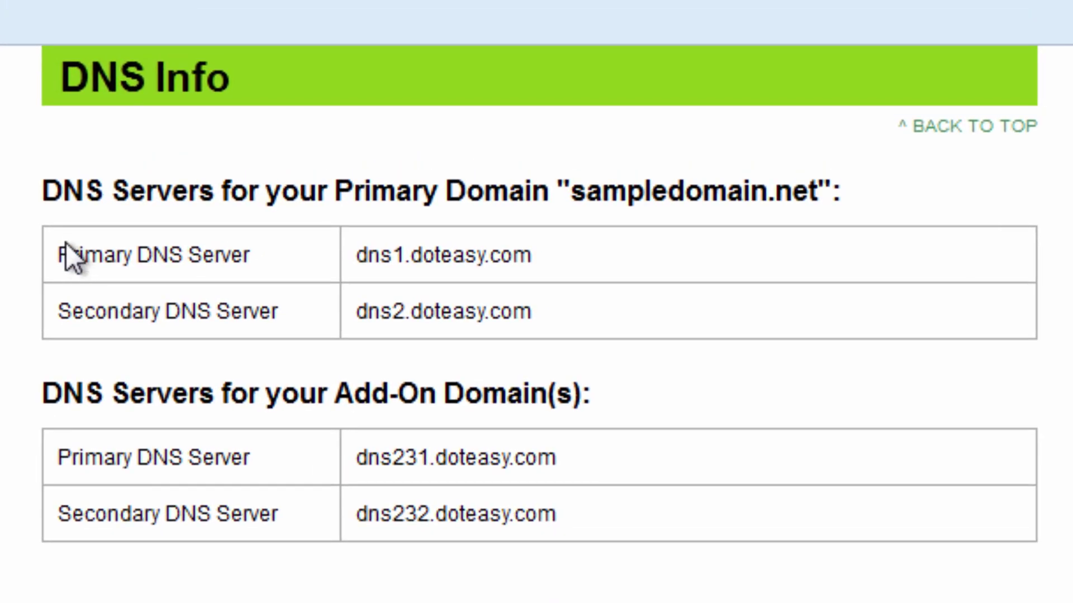
{"action": "left_click_drag", "start_coordinate": [318, 126], "coordinate": [378, 125]}
{"action": "left_click_drag", "start_coordinate": [141, 246], "coordinate": [546, 323]}
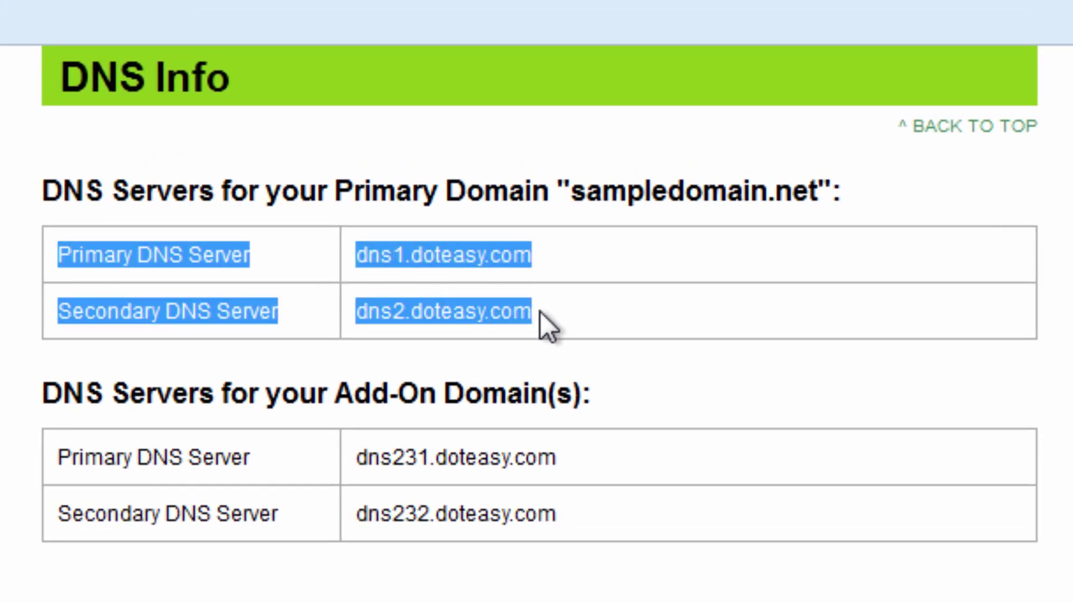
{"action": "left_click_drag", "start_coordinate": [354, 192], "coordinate": [836, 184]}
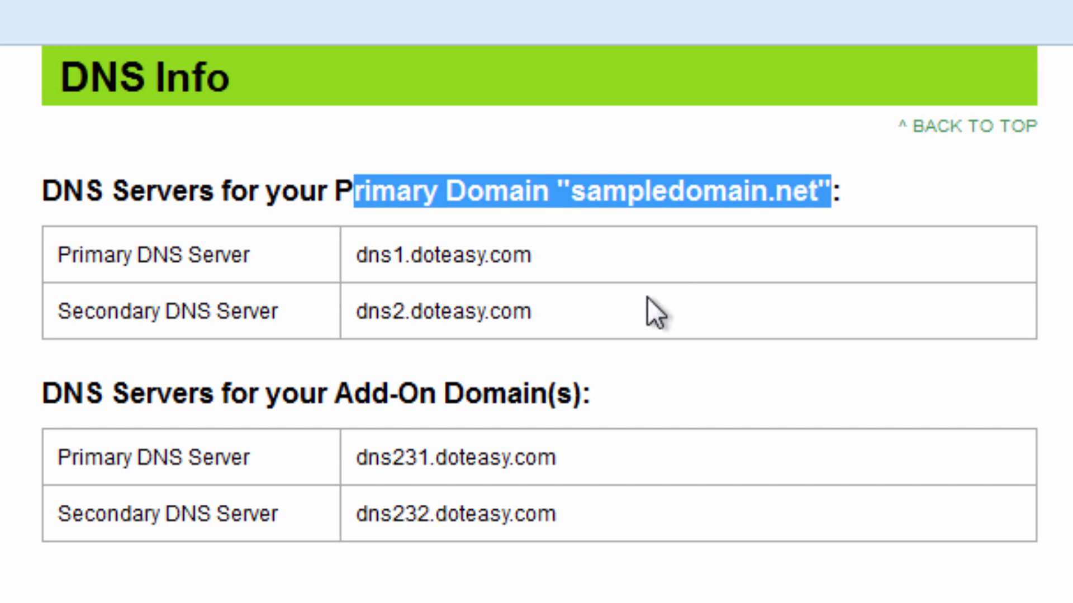
{"action": "left_click", "coordinate": [84, 401]}
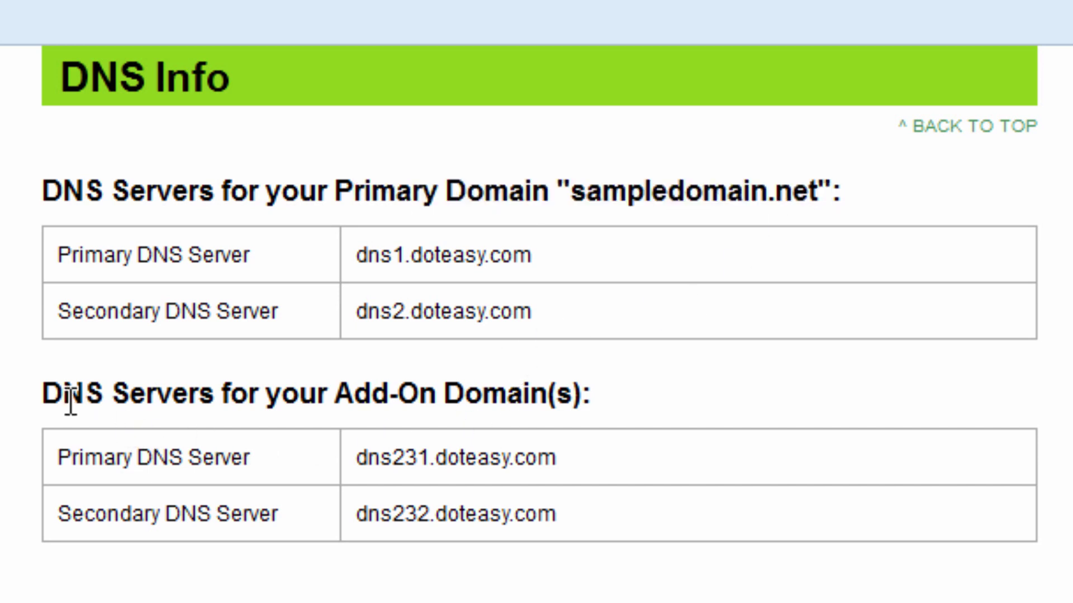
{"action": "left_click_drag", "start_coordinate": [69, 400], "coordinate": [598, 392]}
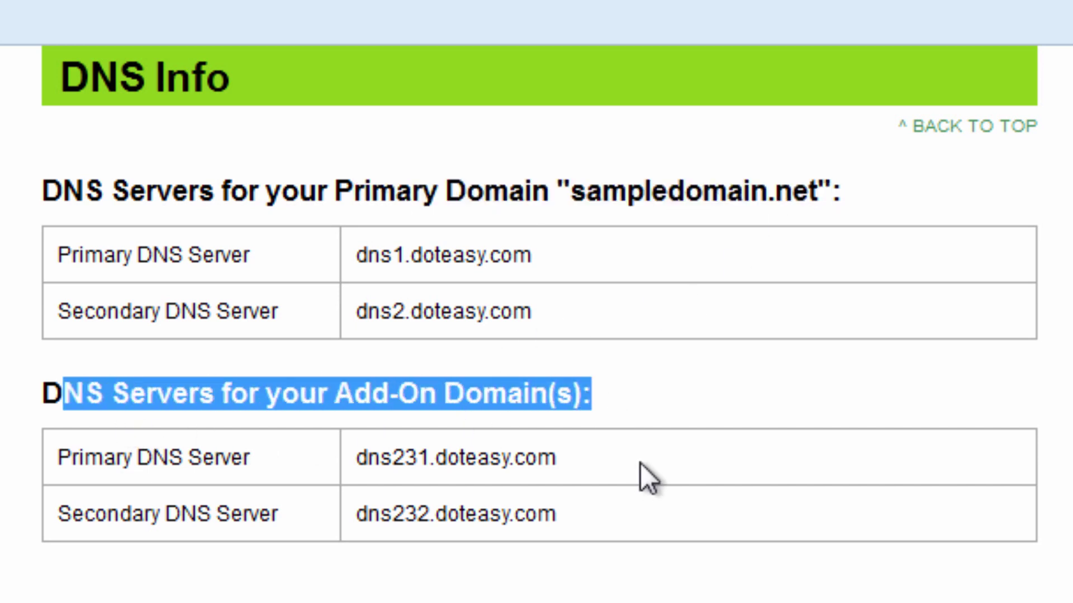
{"action": "left_click", "coordinate": [378, 447]}
{"action": "left_click_drag", "start_coordinate": [170, 457], "coordinate": [249, 457]}
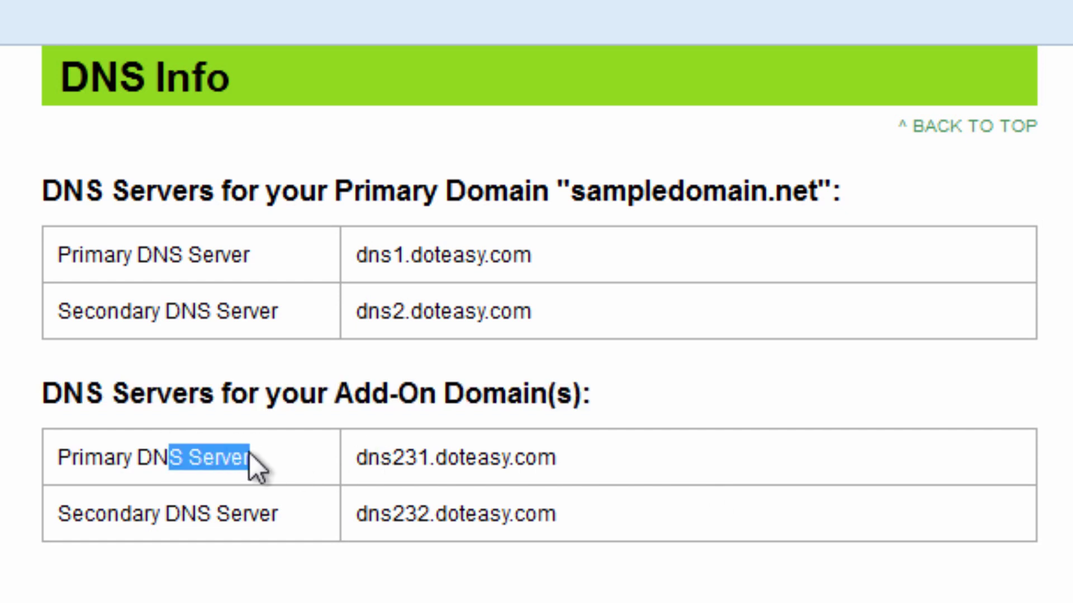
{"action": "left_click", "coordinate": [460, 471]}
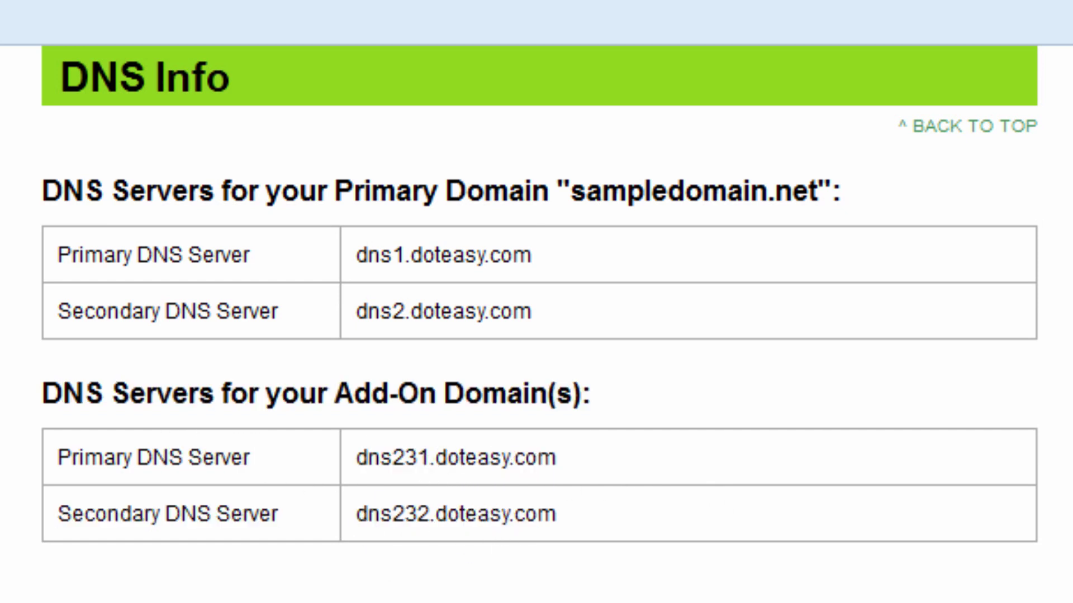
{"action": "left_click_drag", "start_coordinate": [659, 500], "coordinate": [66, 459]}
{"action": "key", "text": "ctrl+c"}
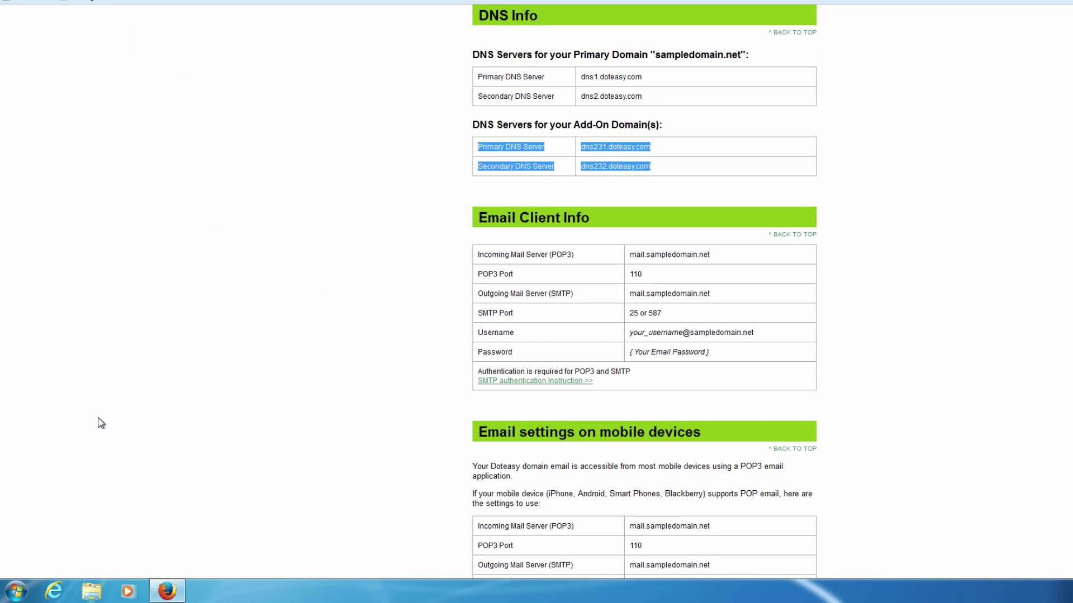
- Paste the add-on DNS server rows into a new Notepad note, then return to the Member Zone page
{"action": "left_click", "coordinate": [17, 589]}
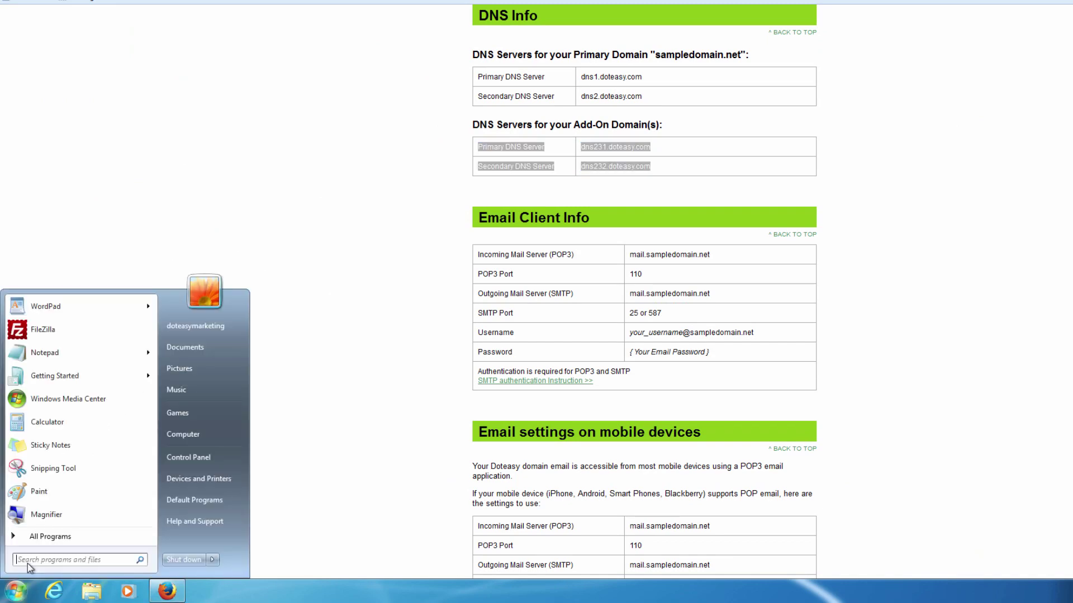
{"action": "left_click", "coordinate": [59, 360]}
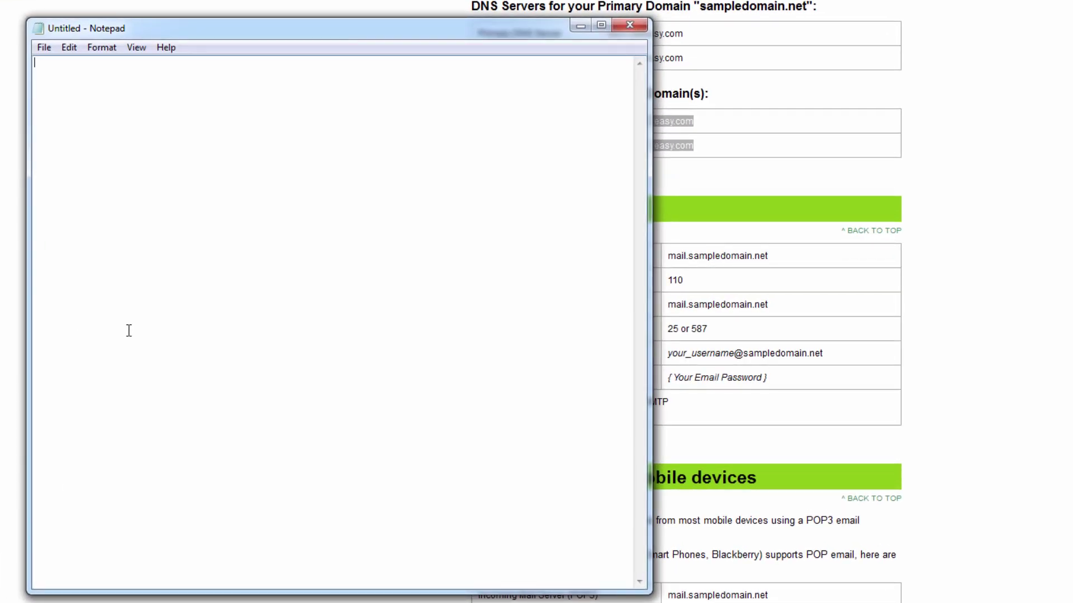
{"action": "key", "text": "ctrl+v"}
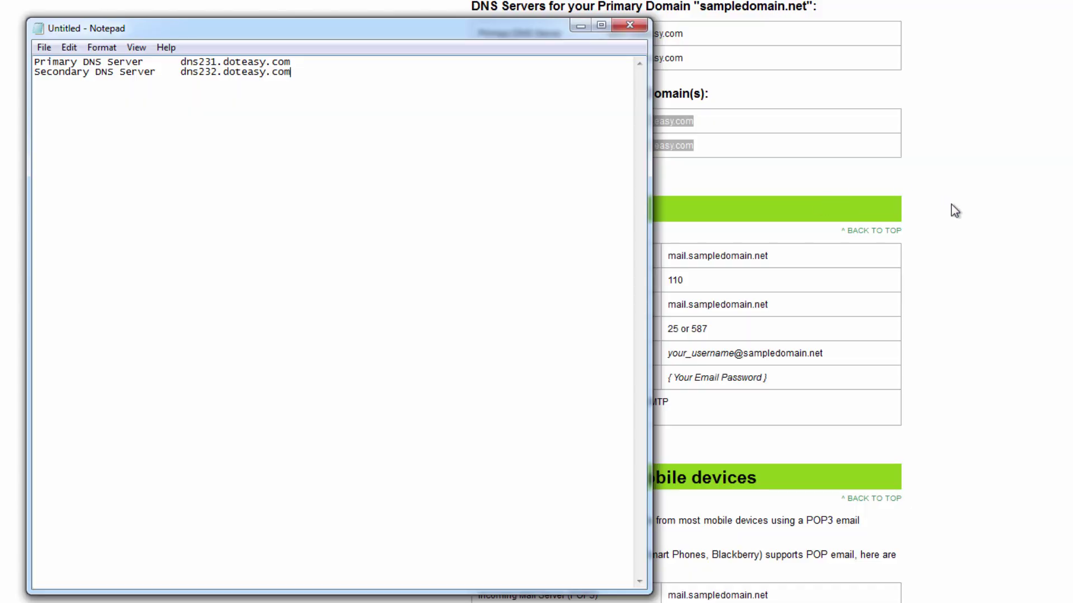
{"action": "left_click", "coordinate": [960, 203]}
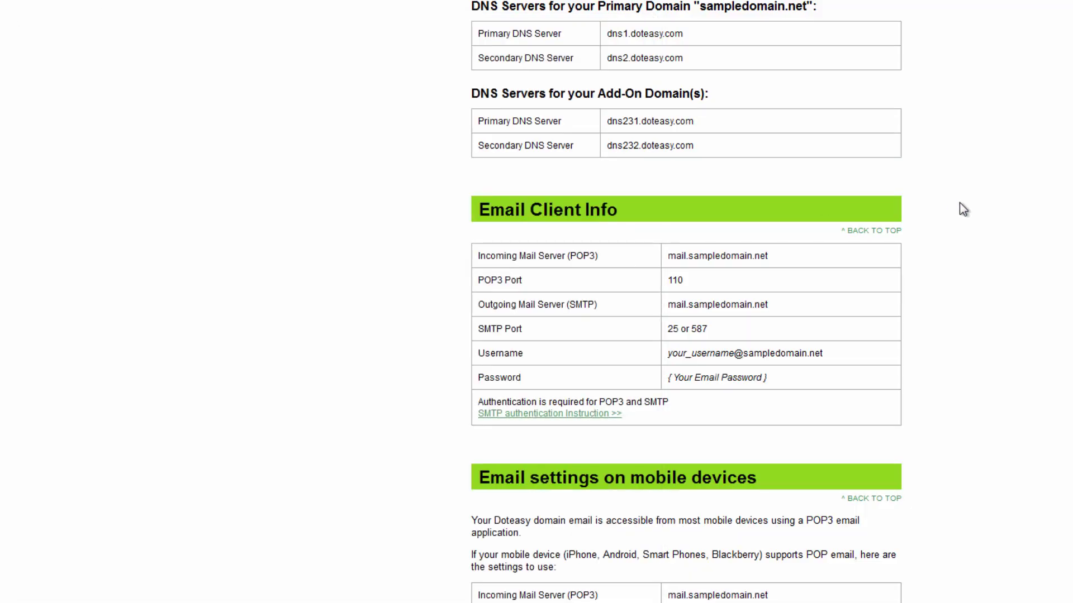
{"action": "scroll", "coordinate": [959, 202], "scroll_direction": "up", "scroll_amount": 15}
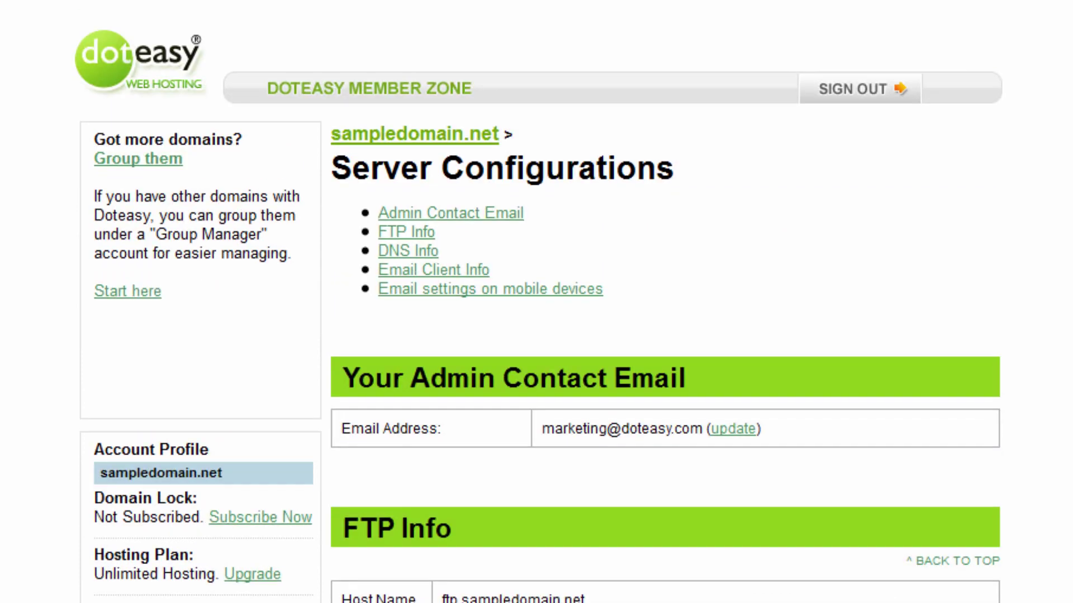
- Sign out, then sign in with the sofarsosweet.com hosting Member ID and password, skipping the spam offer
{"action": "left_click", "coordinate": [866, 99]}
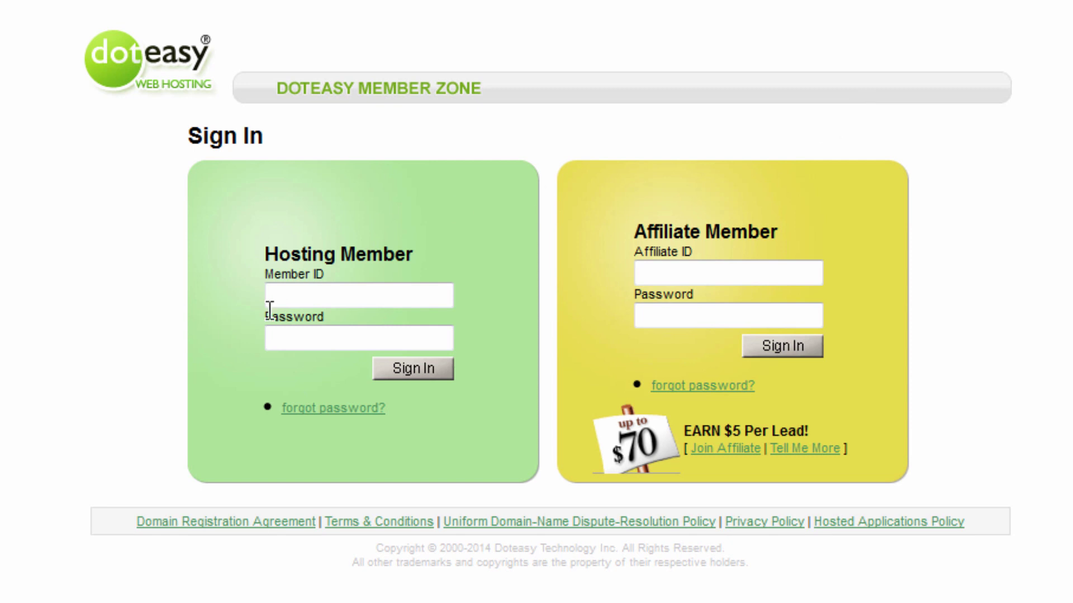
{"action": "left_click", "coordinate": [307, 298]}
{"action": "type", "text": "sofarso1"}
{"action": "key", "text": "Tab"}
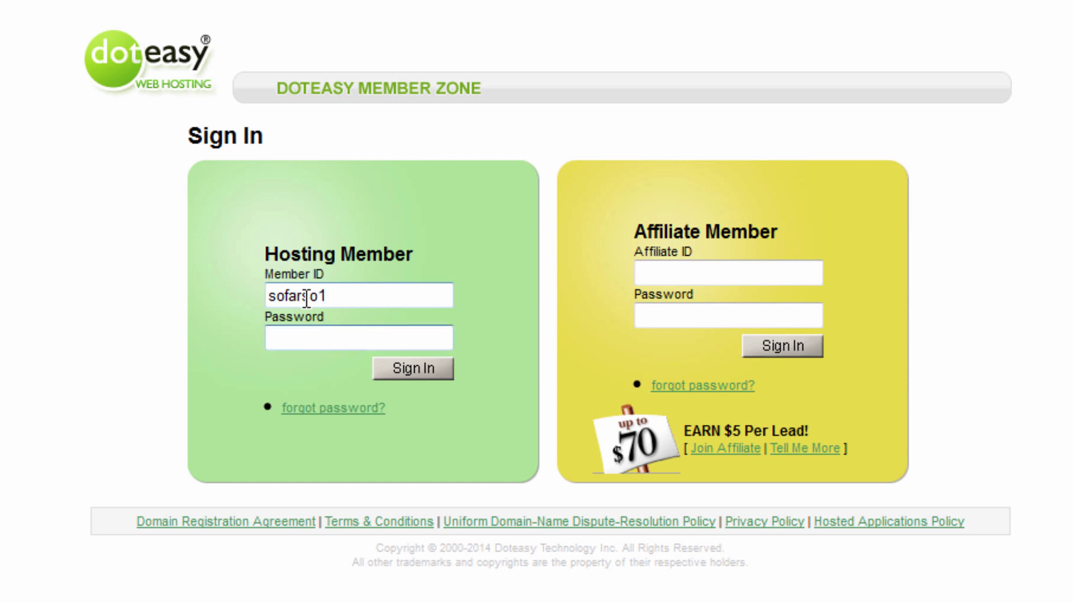
{"action": "type", "text": "•••••••••••"}
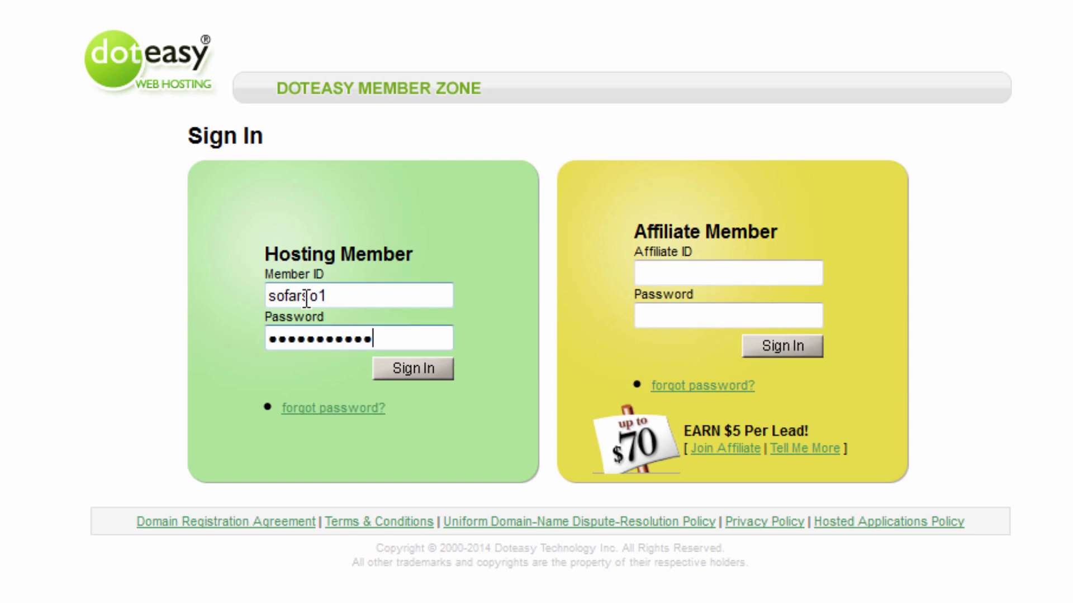
{"action": "type", "text": "••"}
{"action": "left_click", "coordinate": [411, 370]}
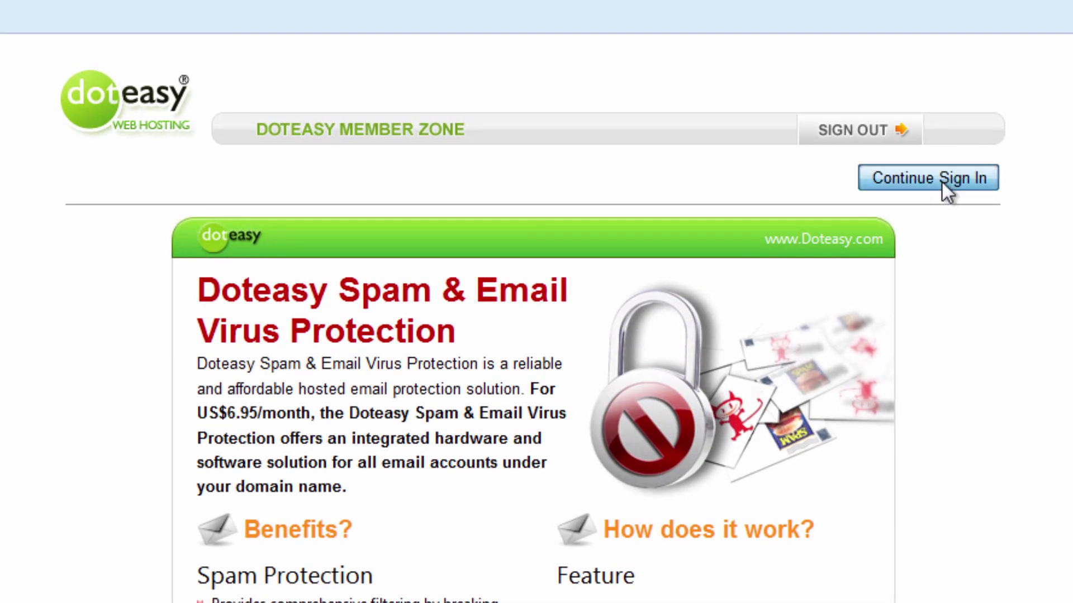
{"action": "left_click", "coordinate": [941, 181]}
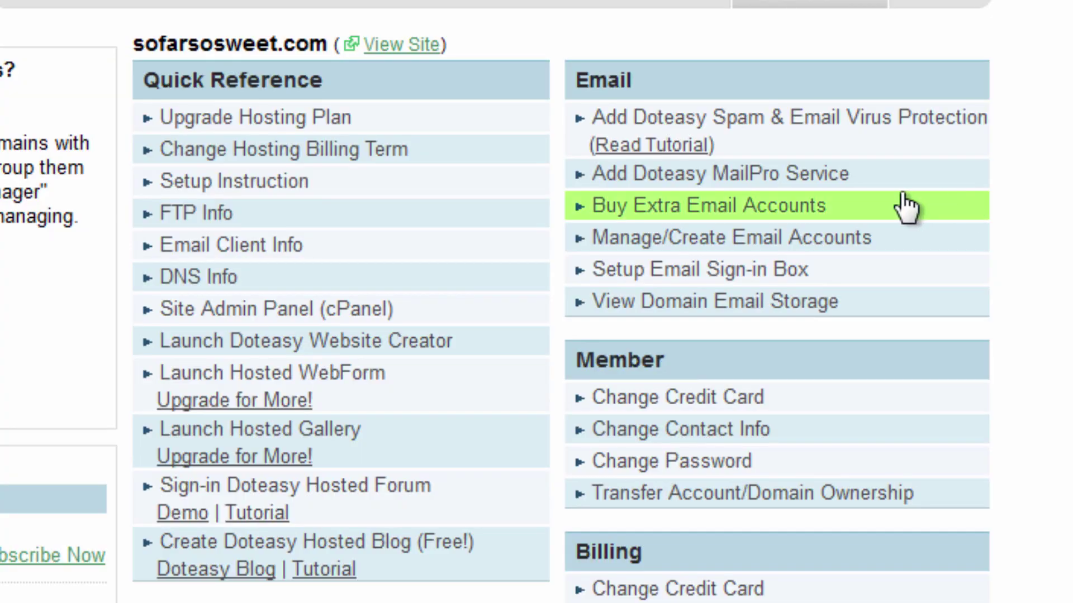
- Bring up the DNS form with the Notepad note of dns231/dns232 hosts beside it
{"action": "scroll", "coordinate": [565, 289], "scroll_direction": "down", "scroll_amount": 3}
{"action": "scroll", "coordinate": [465, 387], "scroll_direction": "down", "scroll_amount": 3}
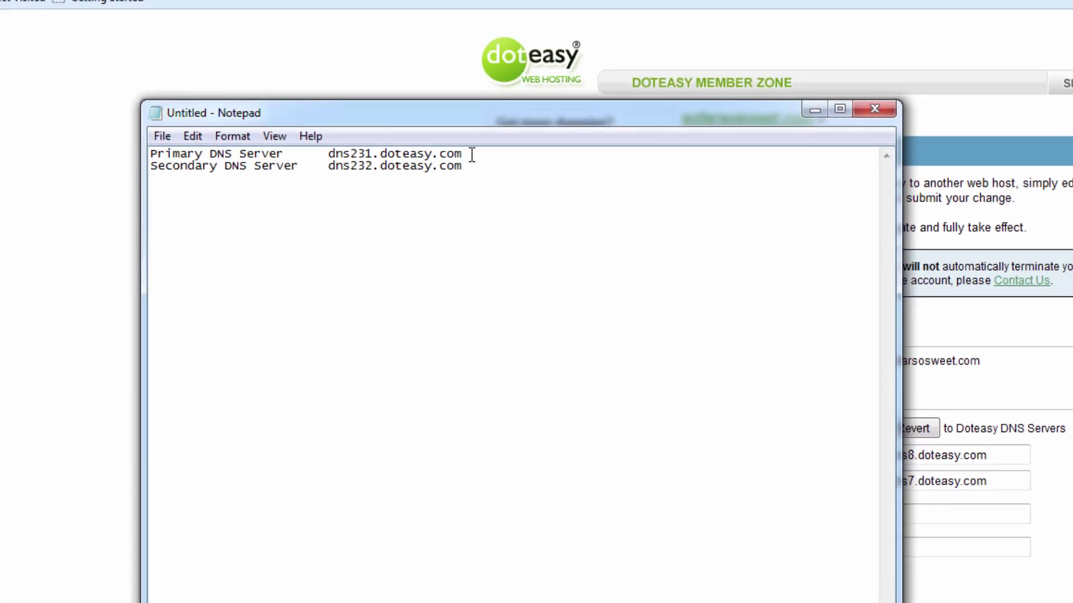
{"action": "left_click_drag", "start_coordinate": [472, 156], "coordinate": [331, 150]}
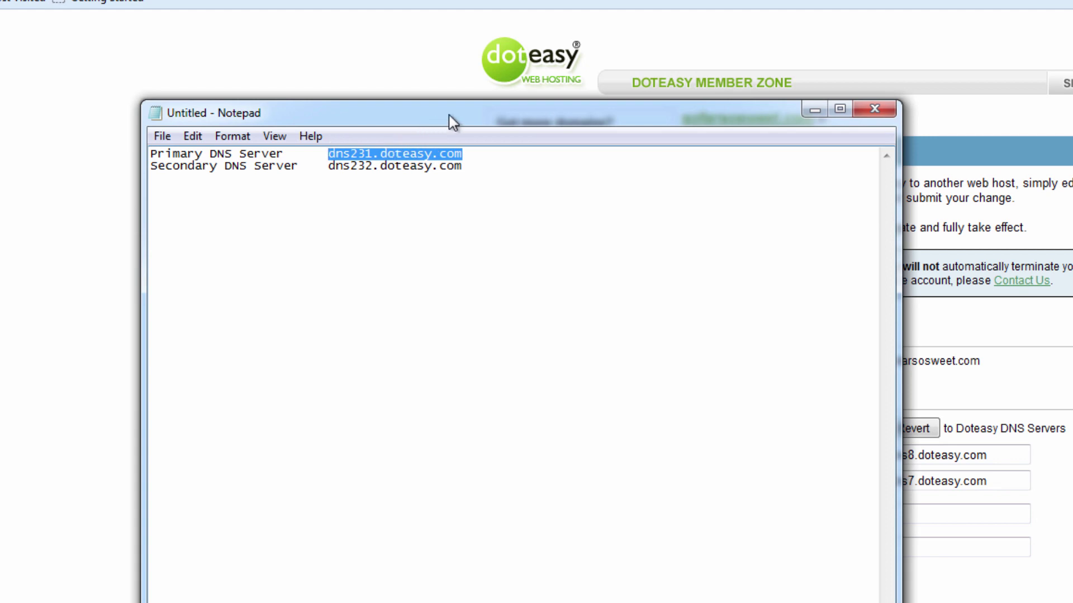
{"action": "left_click_drag", "start_coordinate": [449, 115], "coordinate": [319, 192]}
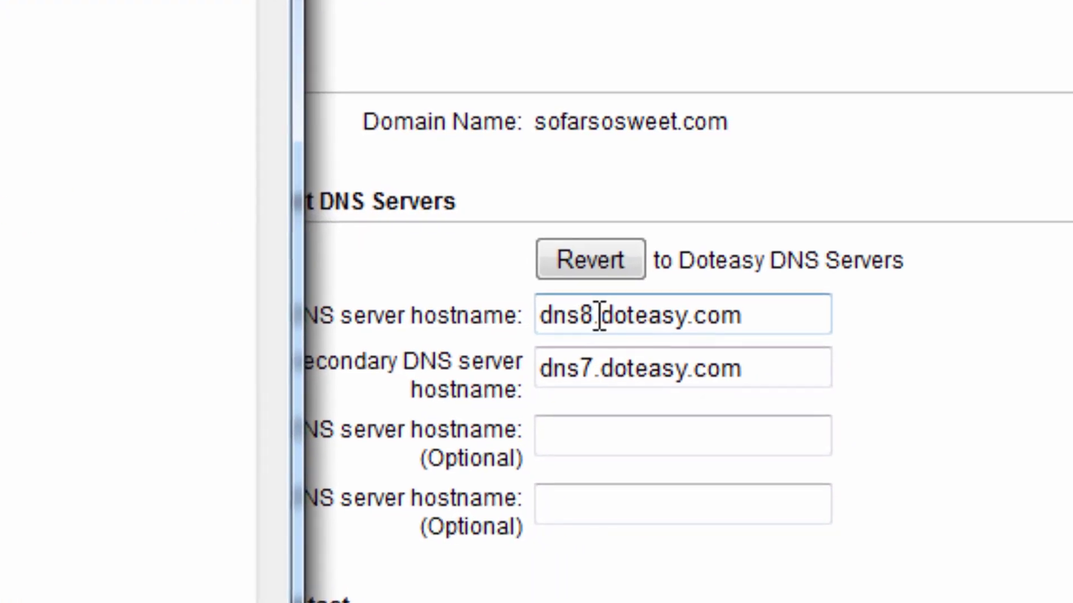
- Change the primary DNS hostname to dns231.doteasy.com and the secondary to dns232.doteasy.com
{"action": "left_click", "coordinate": [594, 315]}
{"action": "key", "text": "BackSpace"}
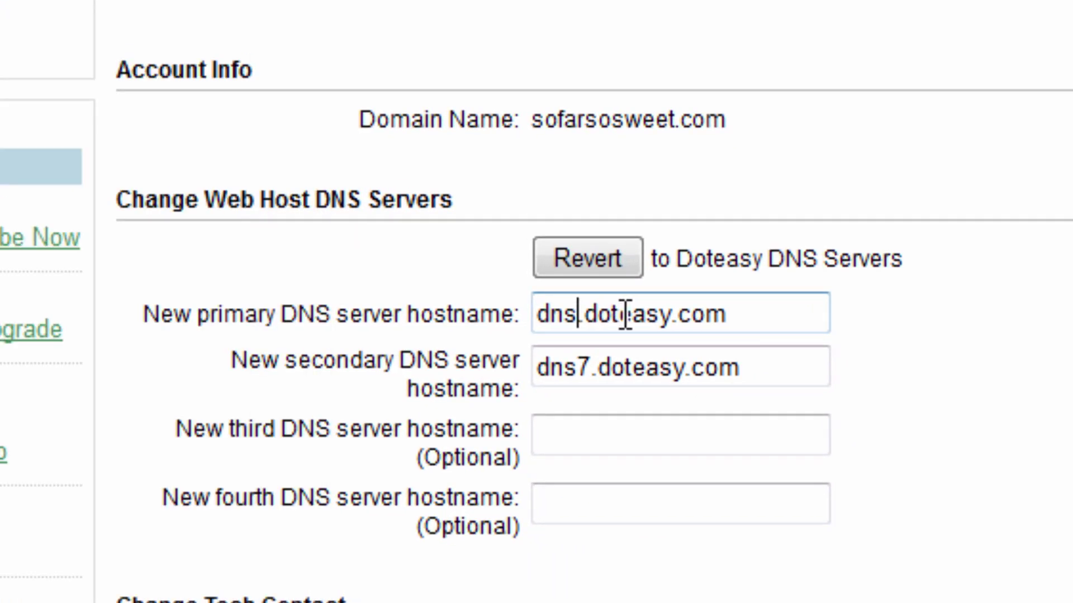
{"action": "type", "text": "231"}
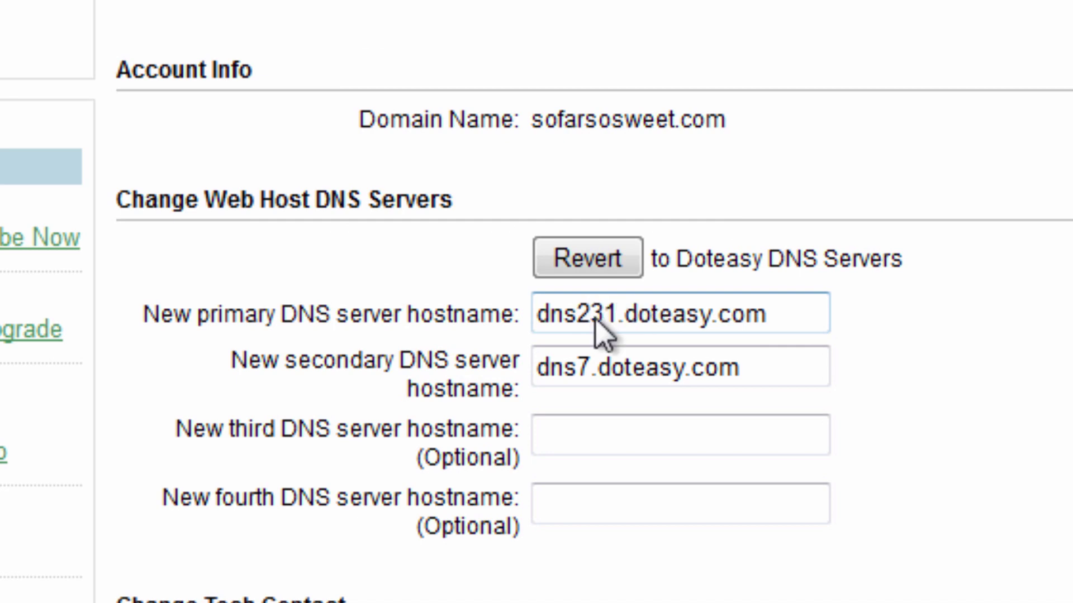
{"action": "key", "text": "alt+Tab"}
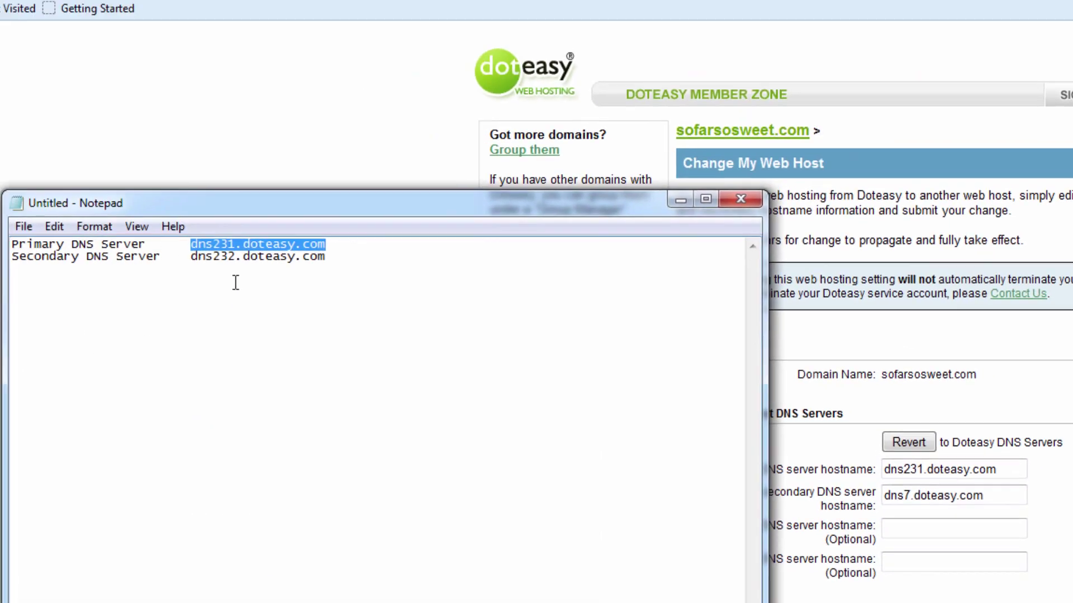
{"action": "left_click", "coordinate": [916, 496]}
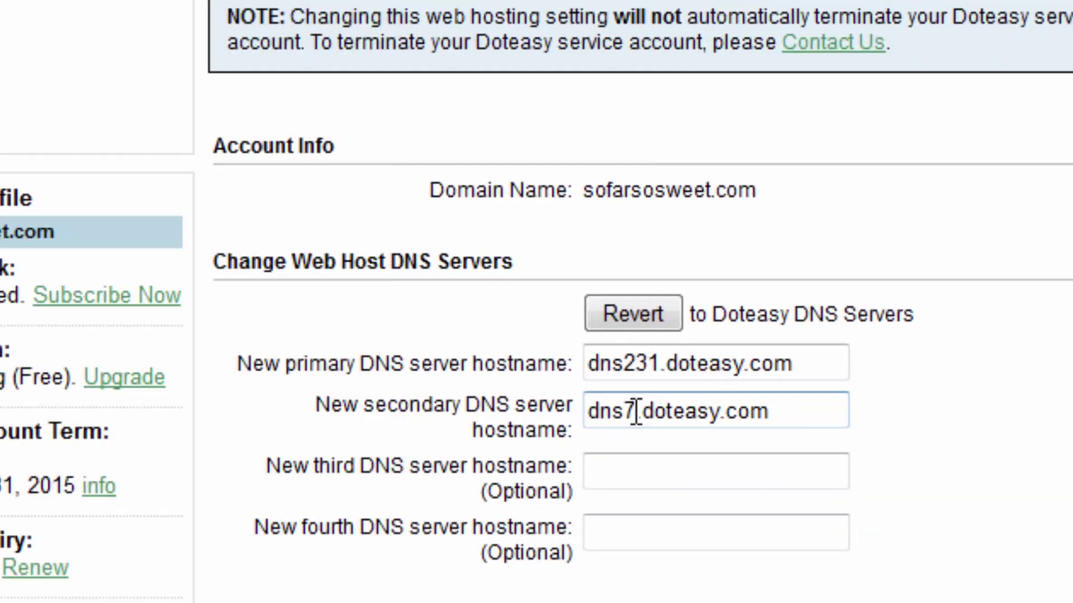
{"action": "key", "text": "BackSpace"}
{"action": "type", "text": "232"}
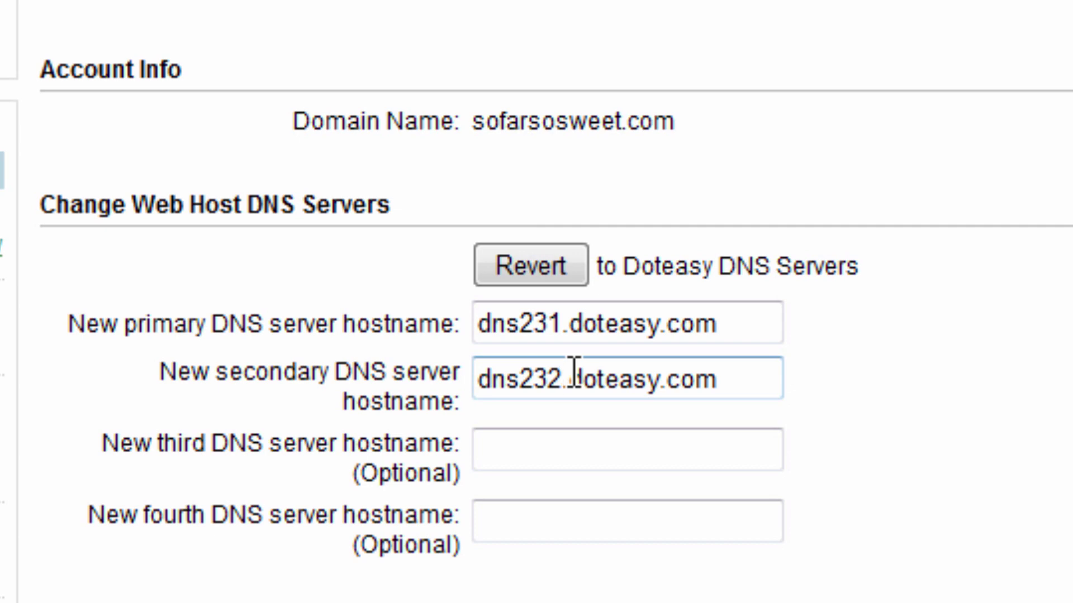
- Restore the Doteasy tech contact details and submit the sofarsosweet.com DNS server change
{"action": "scroll", "coordinate": [761, 412], "scroll_direction": "down", "scroll_amount": 5}
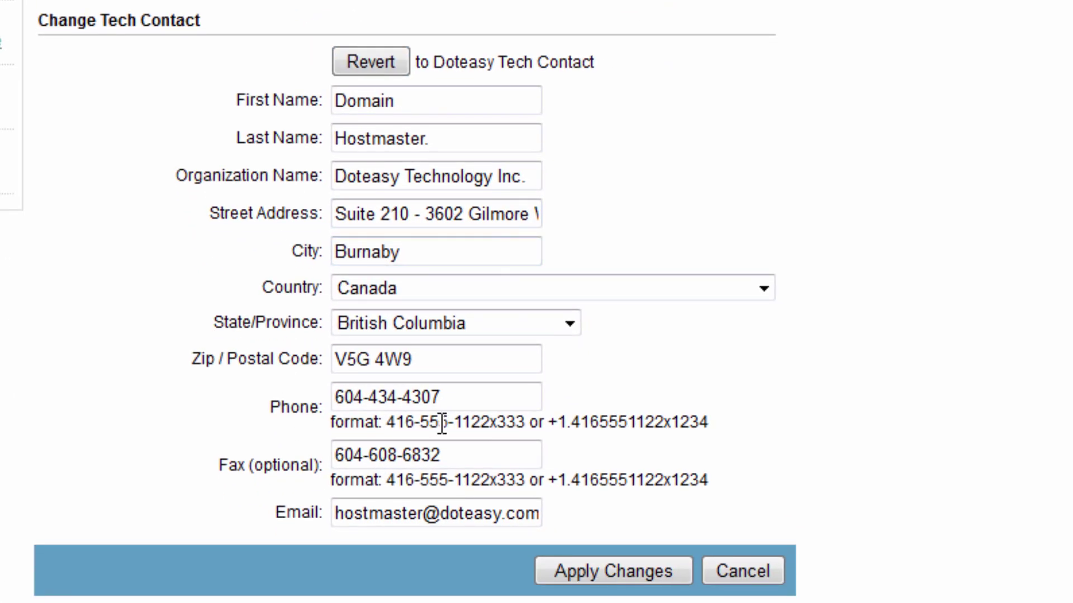
{"action": "left_click", "coordinate": [383, 74]}
{"action": "left_click", "coordinate": [612, 567]}
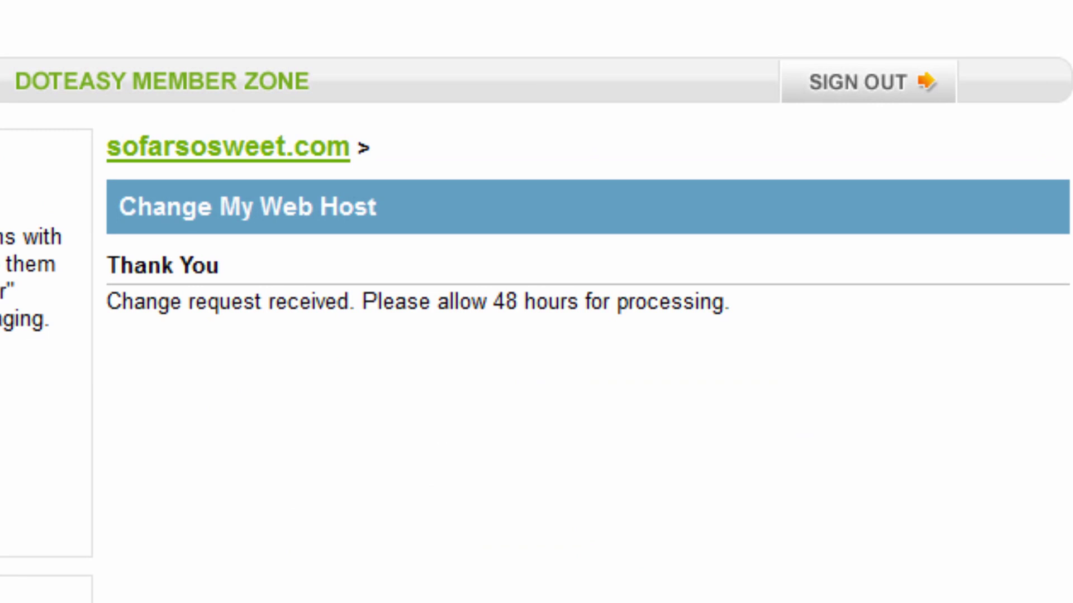
- Review the 48-hour processing notice on the Thank You page
{"action": "left_click_drag", "start_coordinate": [218, 301], "coordinate": [722, 343]}
{"action": "left_click", "coordinate": [724, 343]}
{"action": "left_click_drag", "start_coordinate": [258, 103], "coordinate": [910, 376]}
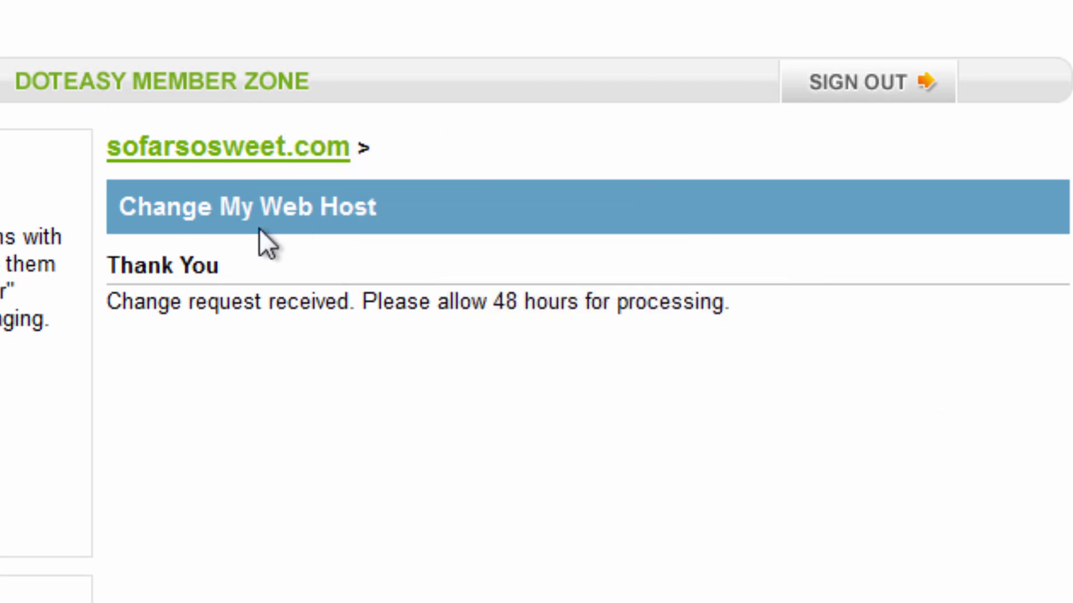
- Sign out and back in to the sampledomain.net hosting account, skipping the spam protection offer
{"action": "left_click", "coordinate": [876, 89]}
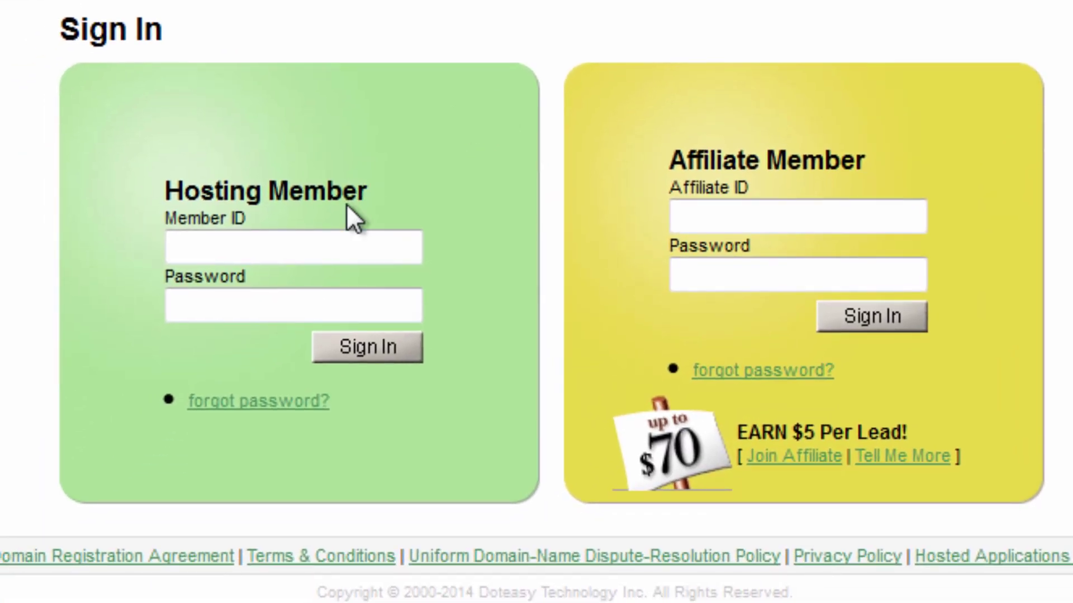
{"action": "left_click", "coordinate": [271, 287]}
{"action": "type", "text": "sampledomain"}
{"action": "key", "text": "Tab"}
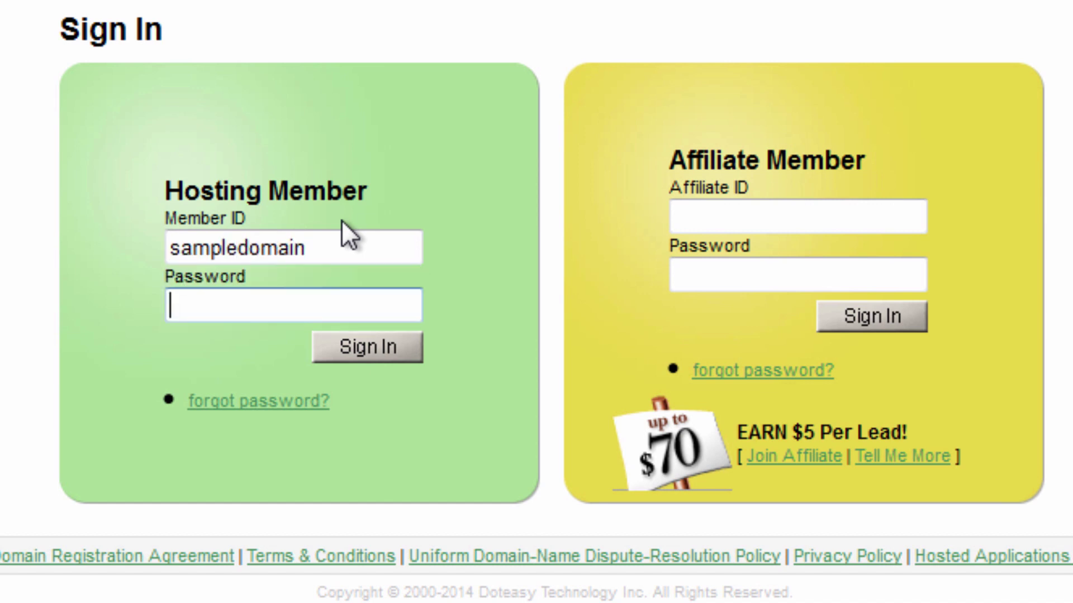
{"action": "type", "text": "●●●●●●●●●●●"}
{"action": "key", "text": "Return"}
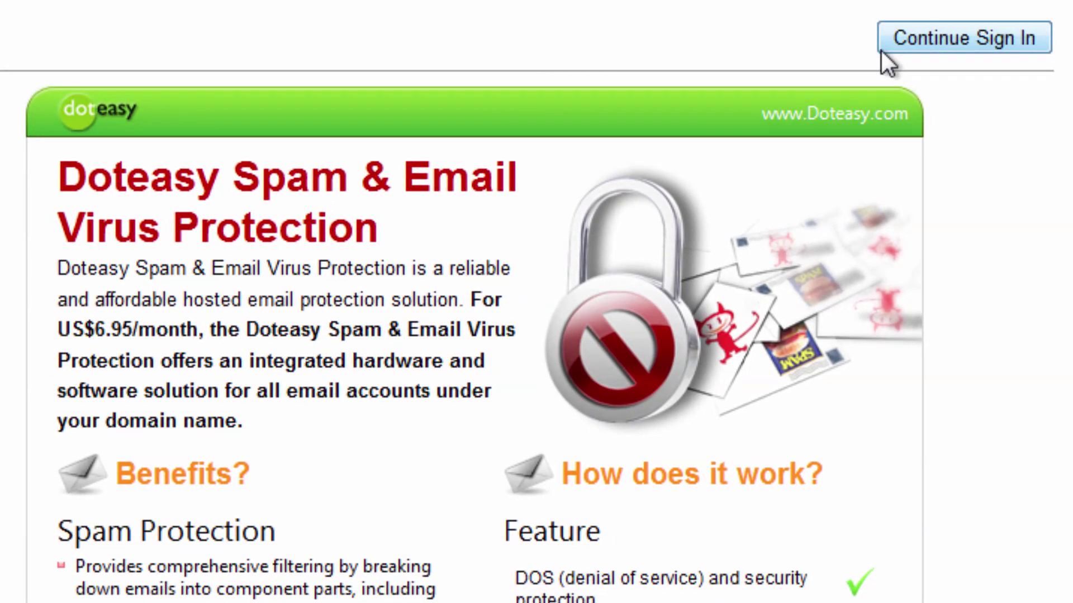
{"action": "left_click", "coordinate": [881, 49]}
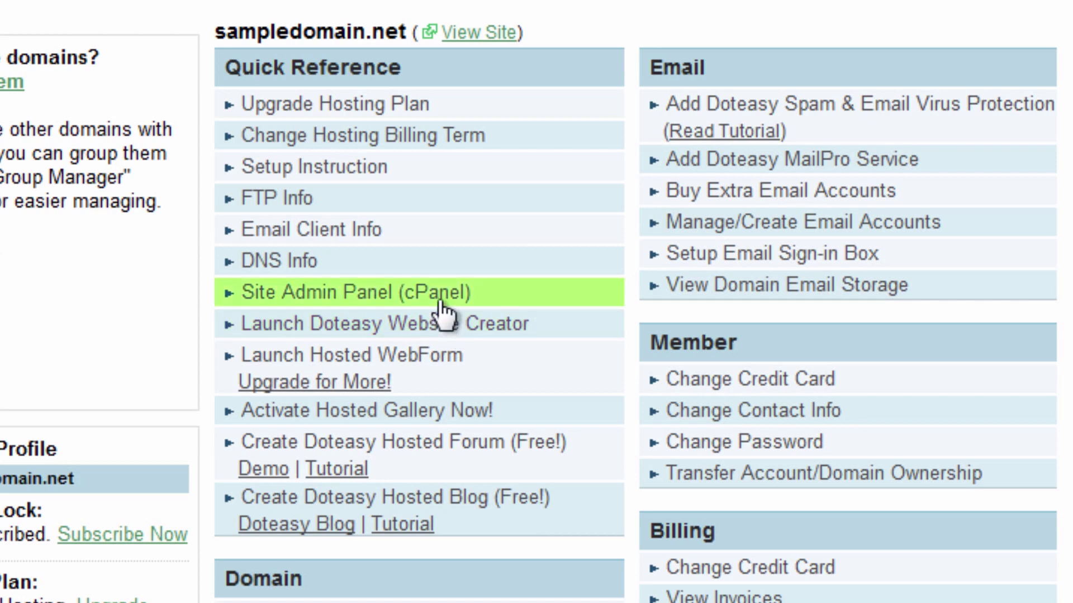
- Launch cPanel from Site Admin Panel and go to Addon Domains under Domains
{"action": "left_click", "coordinate": [441, 304]}
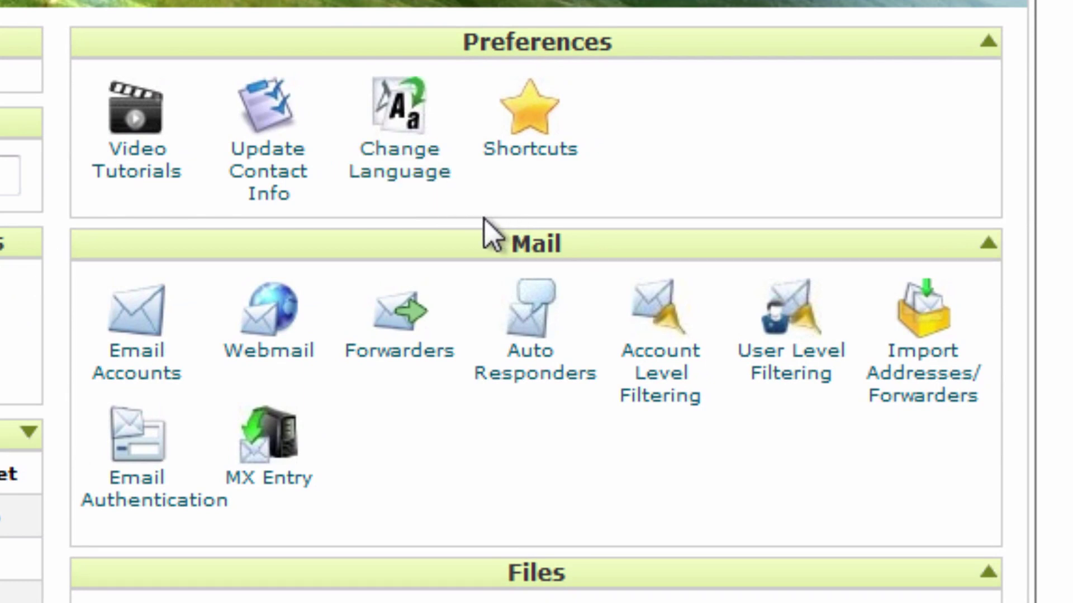
{"action": "scroll", "coordinate": [488, 213], "scroll_direction": "down", "scroll_amount": 15}
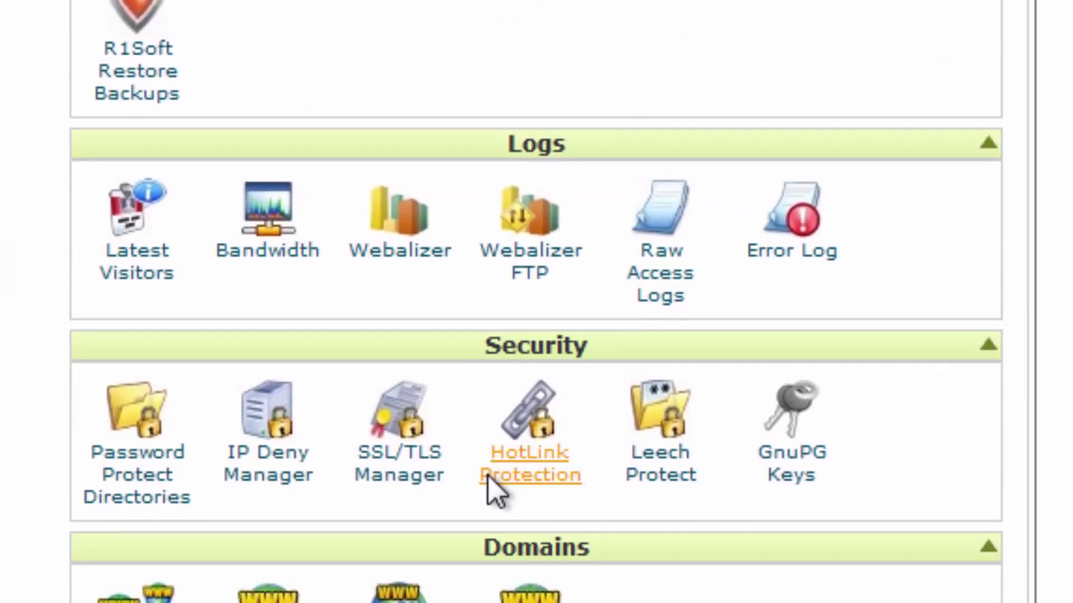
{"action": "scroll", "coordinate": [479, 415], "scroll_direction": "down", "scroll_amount": 3}
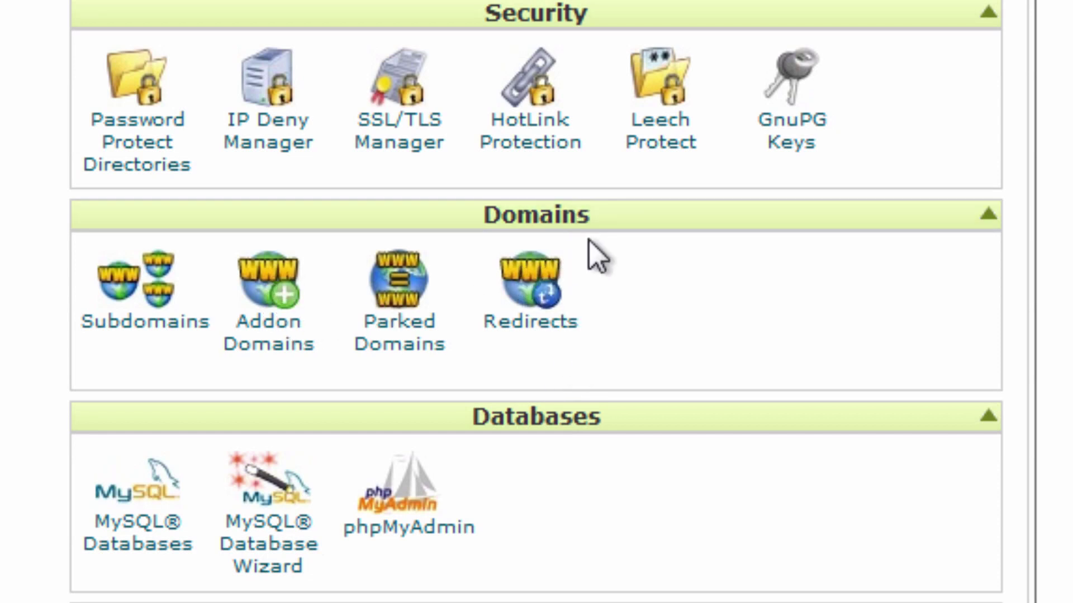
{"action": "mouse_move", "coordinate": [604, 223]}
{"action": "left_mouse_down"}
{"action": "mouse_move", "coordinate": [599, 240]}
{"action": "mouse_move", "coordinate": [594, 192]}
{"action": "mouse_move", "coordinate": [586, 229]}
{"action": "left_mouse_up"}
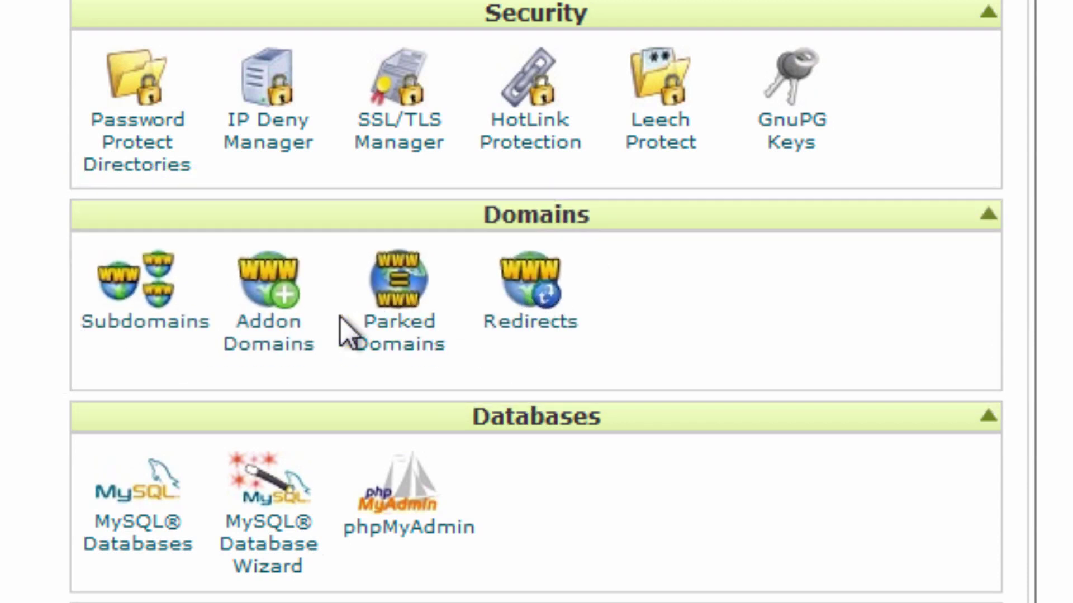
{"action": "left_click", "coordinate": [305, 349]}
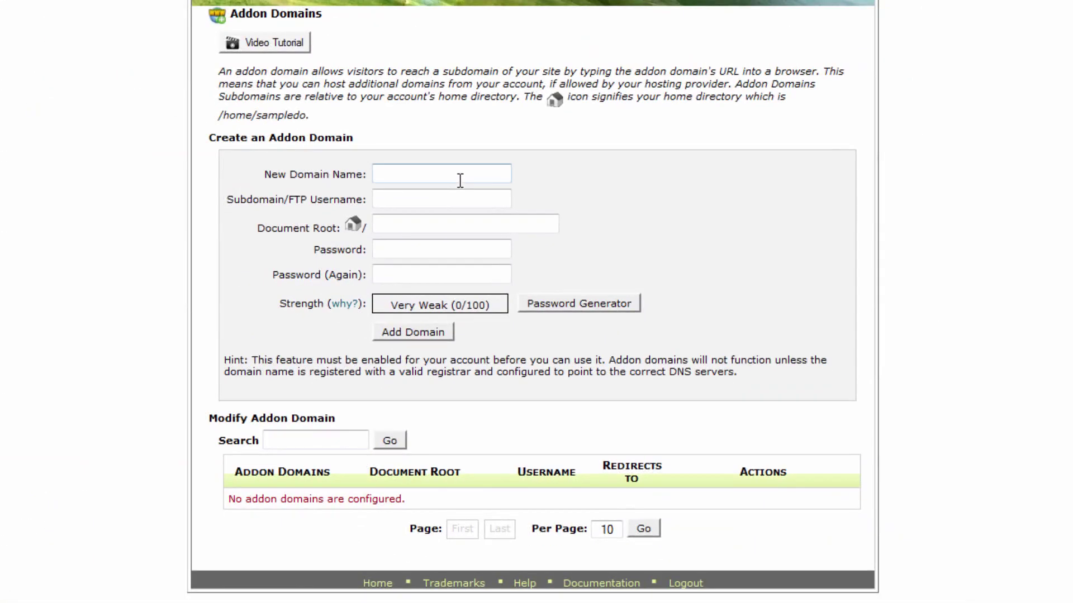
- Enter sofarsosweet.com, auto-filling username sofarsosweet and document root public_html/sofarsosweet.com
{"action": "left_click", "coordinate": [464, 179]}
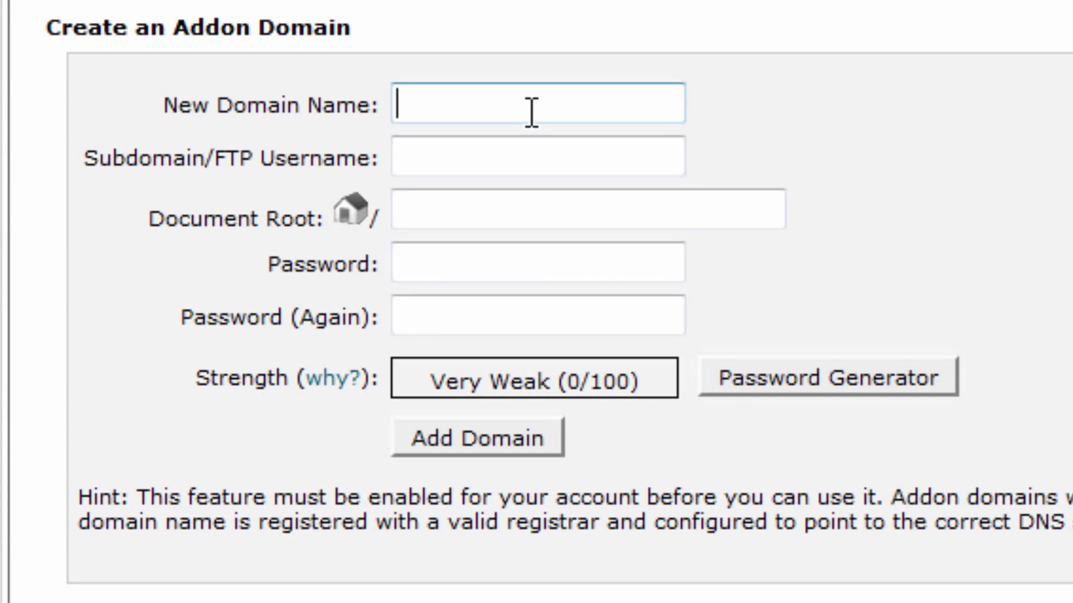
{"action": "type", "text": "sofarsosweet.co"}
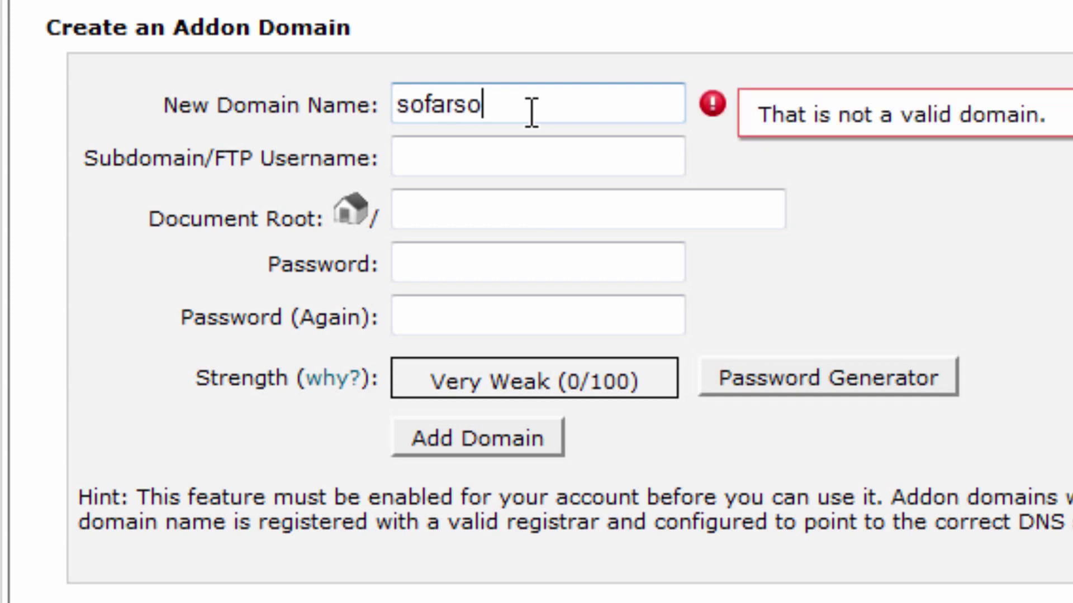
{"action": "type", "text": "m"}
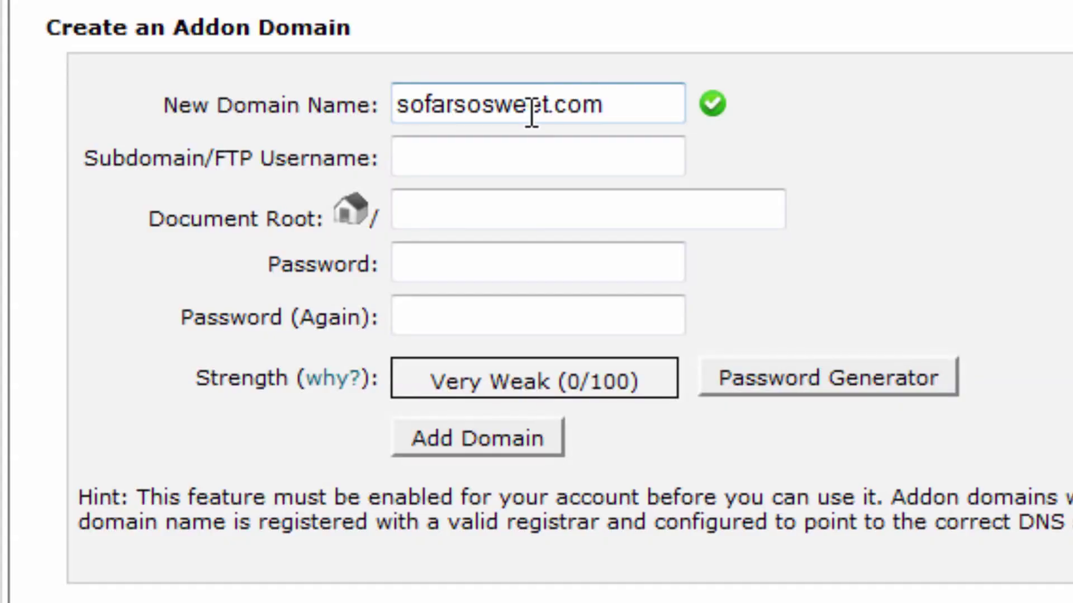
{"action": "left_click", "coordinate": [678, 164]}
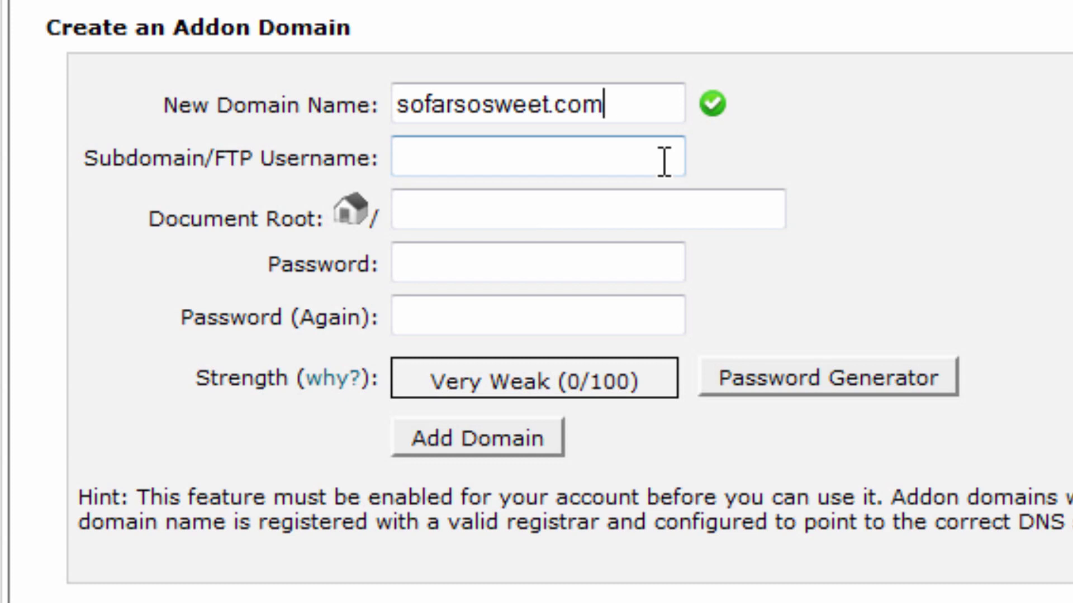
{"action": "left_click", "coordinate": [664, 164]}
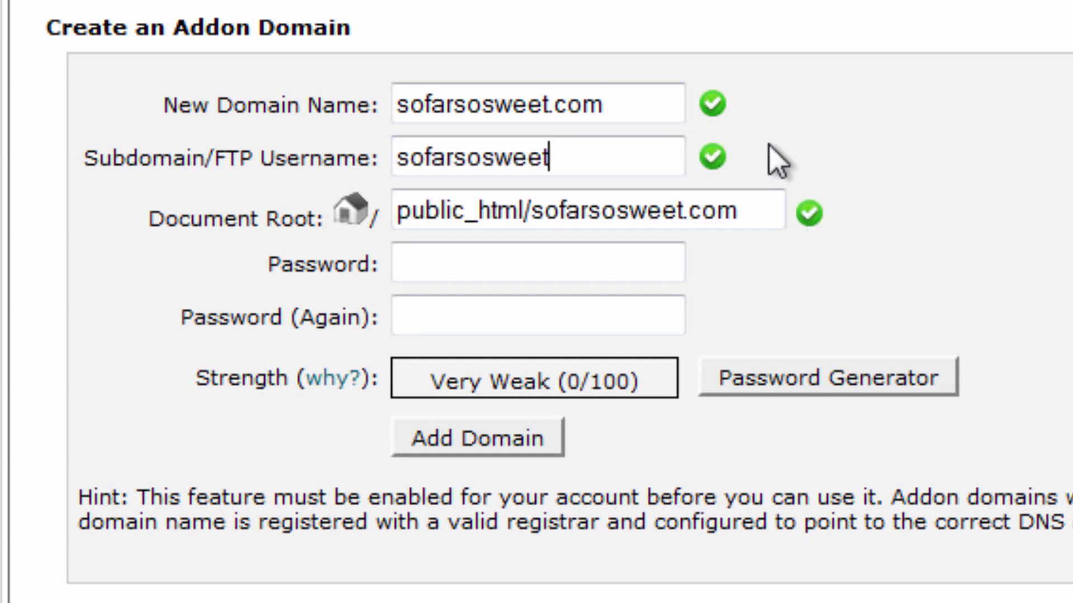
{"action": "left_click", "coordinate": [615, 259]}
{"action": "left_click", "coordinate": [623, 149]}
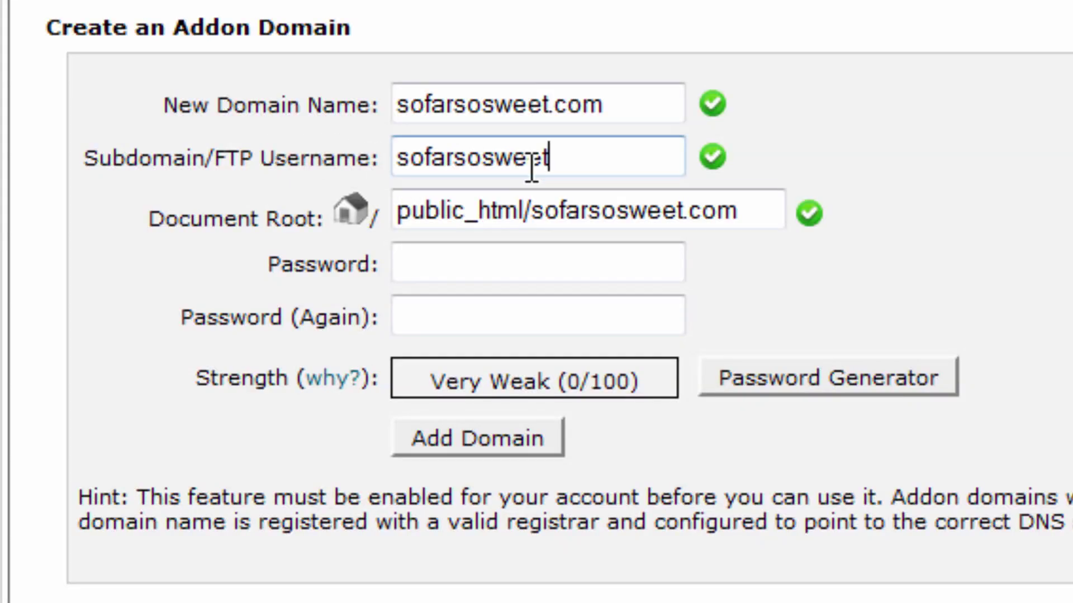
{"action": "left_click", "coordinate": [753, 211]}
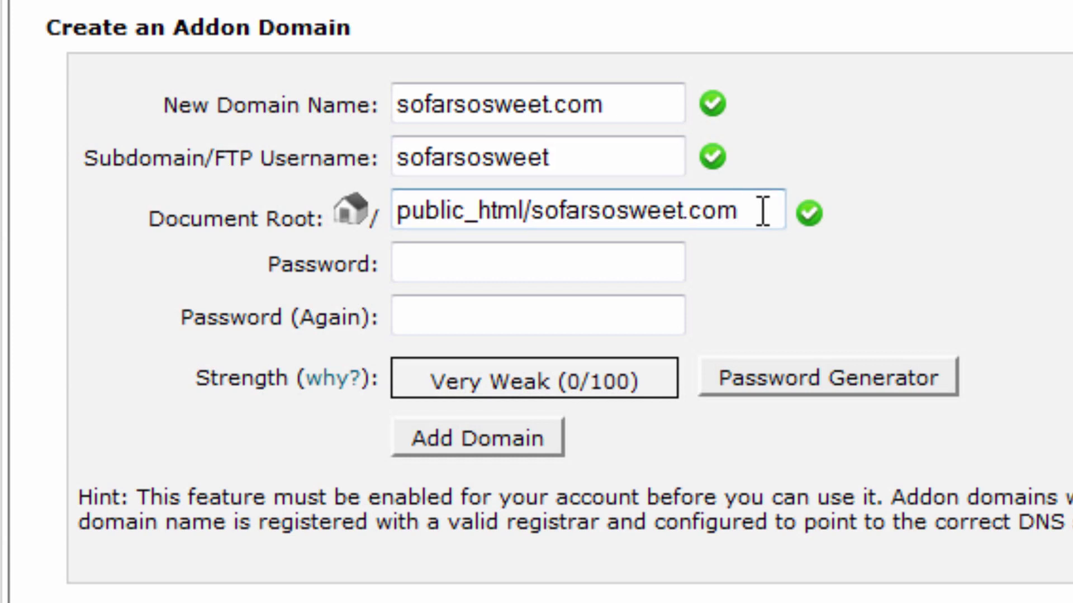
{"action": "left_click_drag", "start_coordinate": [762, 208], "coordinate": [539, 195]}
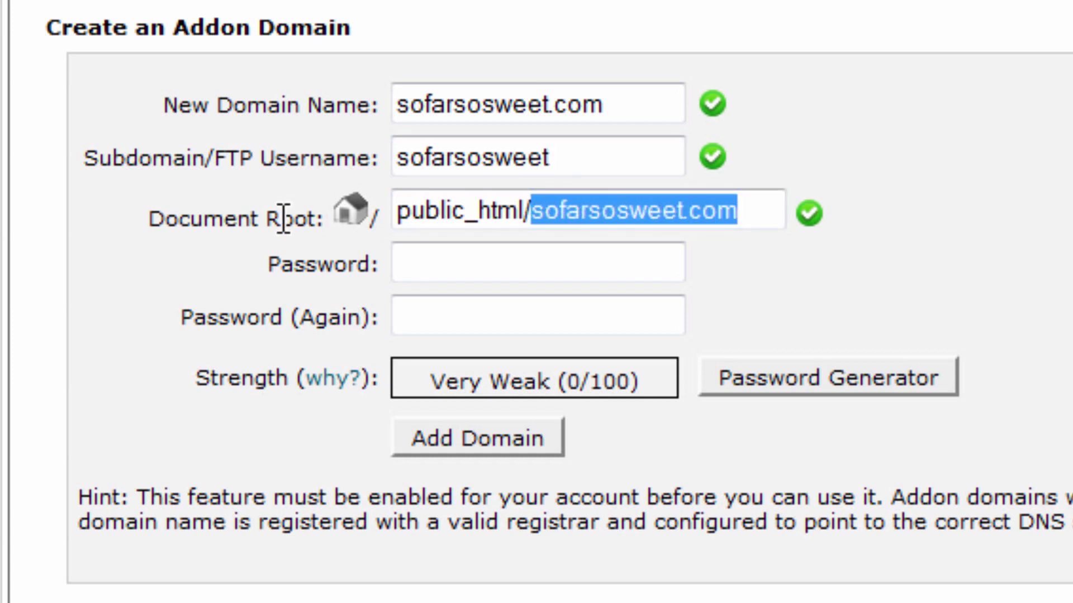
{"action": "left_click", "coordinate": [822, 221]}
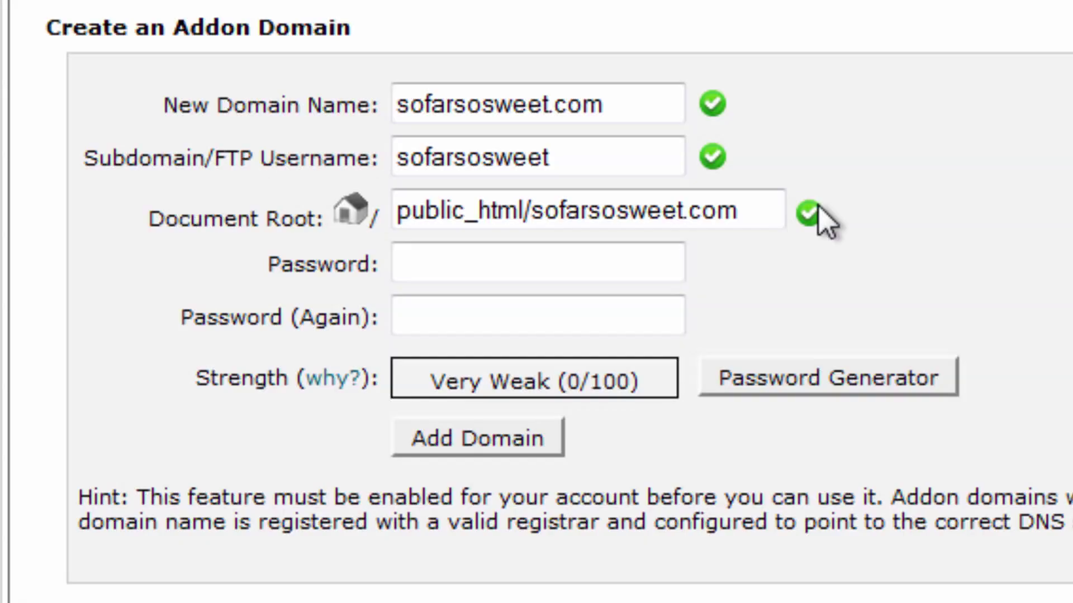
- Enter and confirm the addon domain password, then add sofarsosweet.com with its FTP account
{"action": "left_click", "coordinate": [495, 268]}
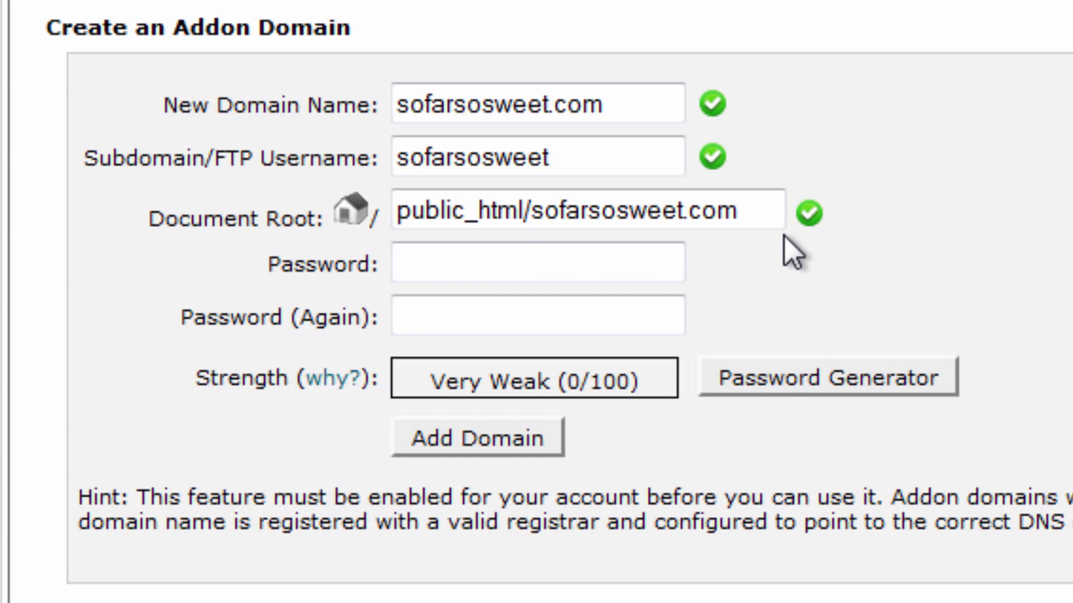
{"action": "type", "text": "••••••••••"}
{"action": "key", "text": "Tab"}
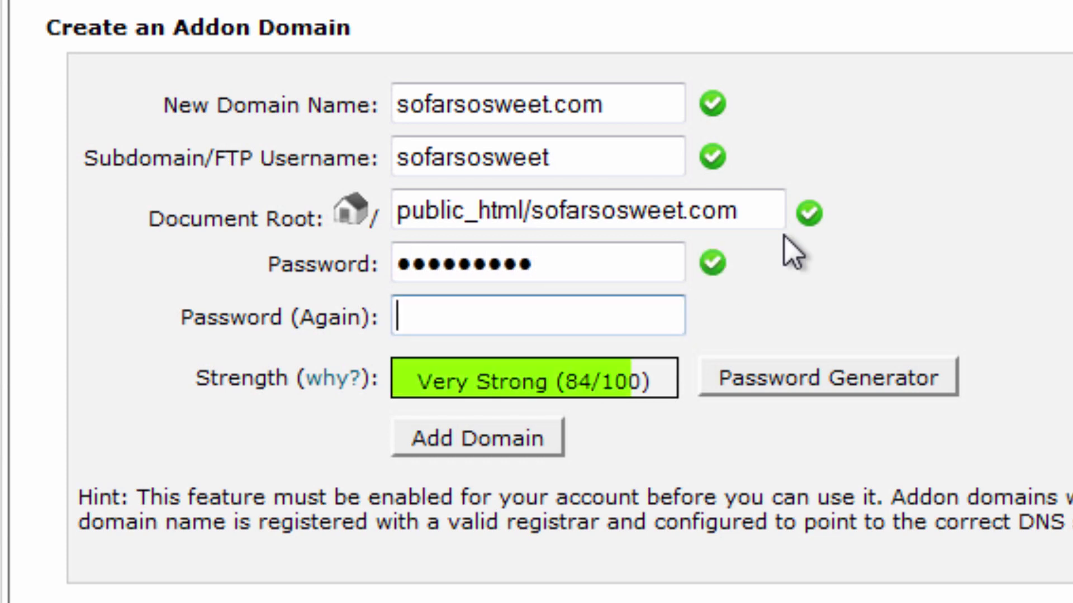
{"action": "type", "text": "••••••••••"}
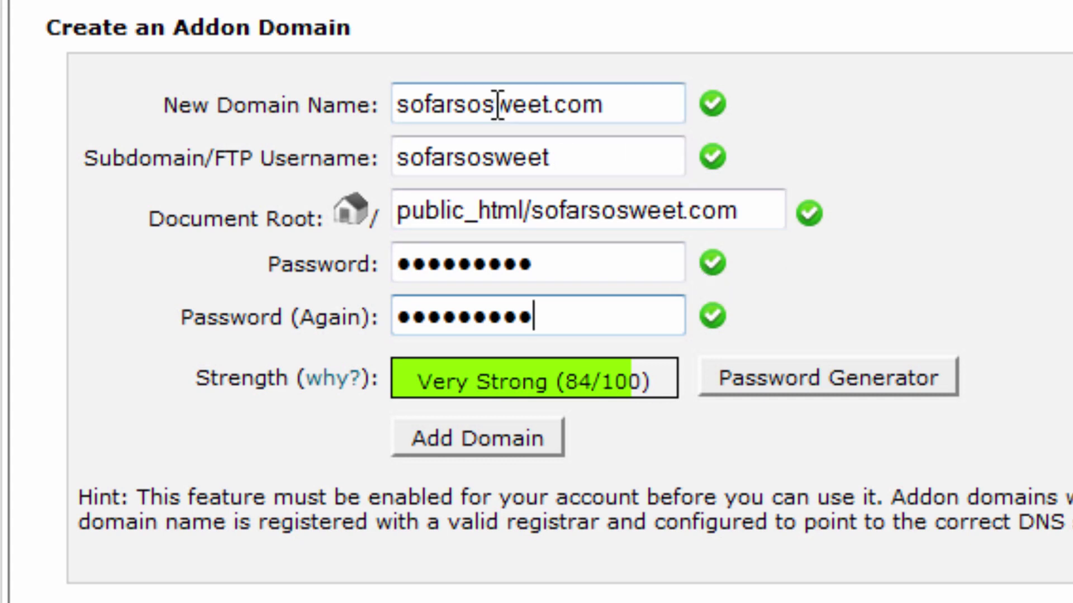
{"action": "left_click", "coordinate": [478, 437]}
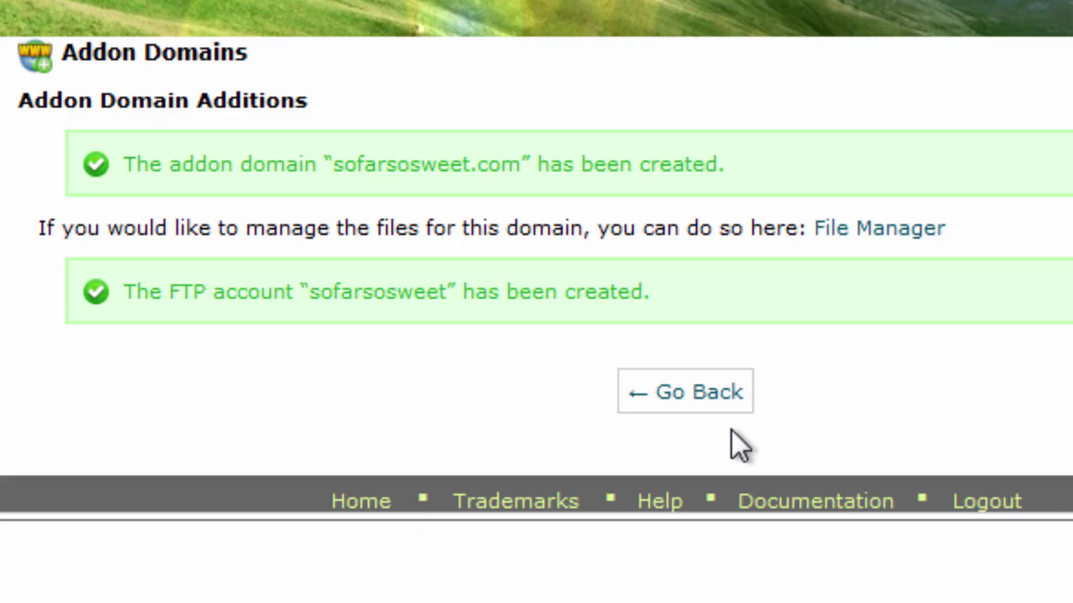
- Go back to Addon Domains and confirm sofarsosweet.com is listed with root /public_html/sofarsosweet.com
{"action": "left_click", "coordinate": [707, 396]}
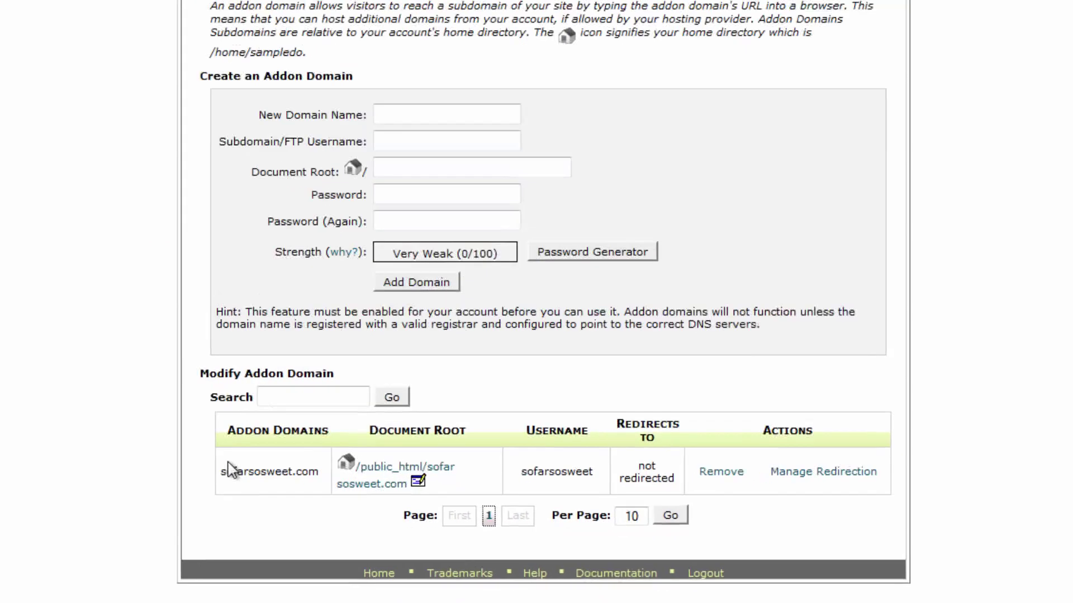
{"action": "left_click_drag", "start_coordinate": [310, 515], "coordinate": [813, 514]}
{"action": "left_click", "coordinate": [1054, 373]}
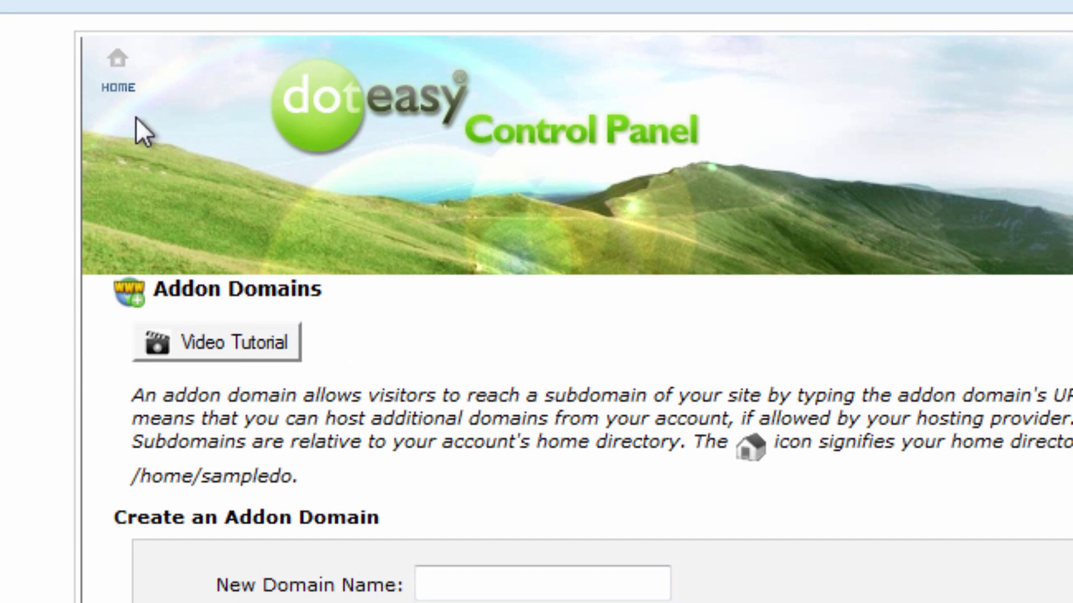
- Go from the control panel home to Email Accounts, listing the four sampledomain.net mailboxes
{"action": "left_click", "coordinate": [117, 90]}
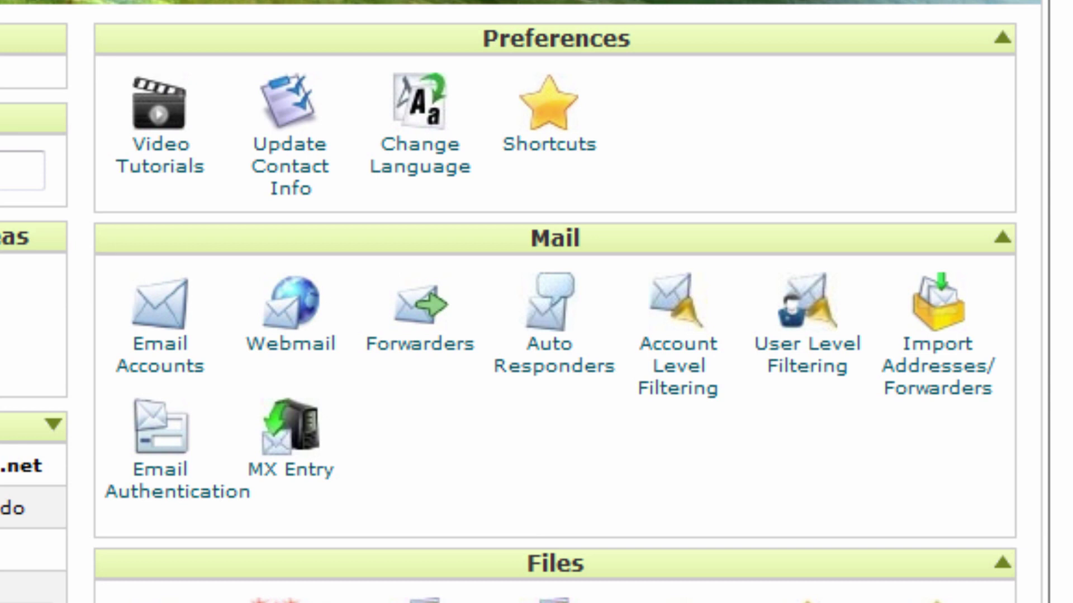
{"action": "left_click", "coordinate": [162, 362]}
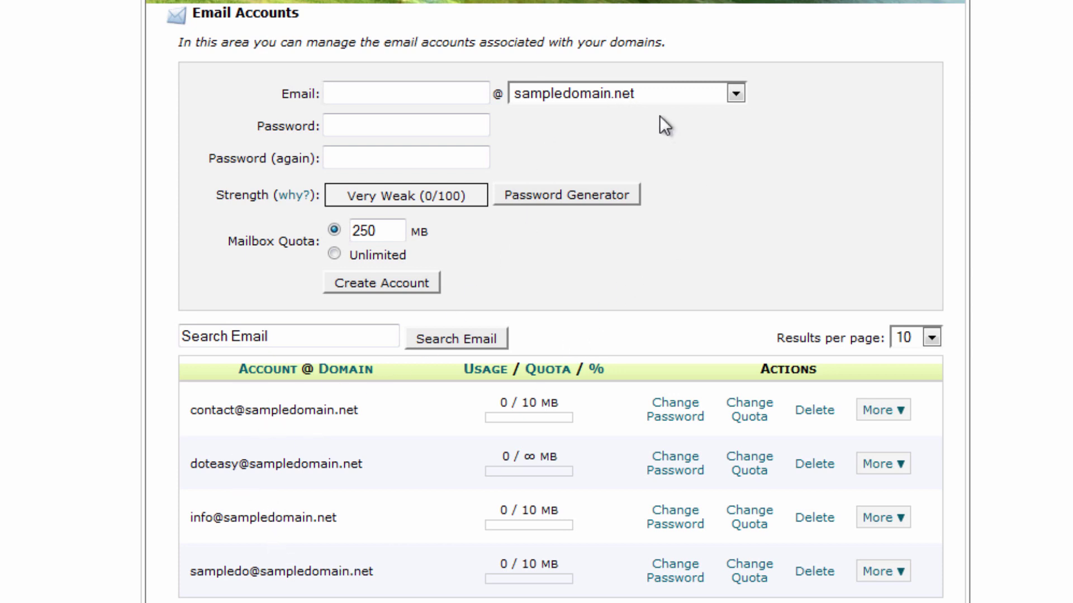
{"action": "left_click", "coordinate": [437, 93]}
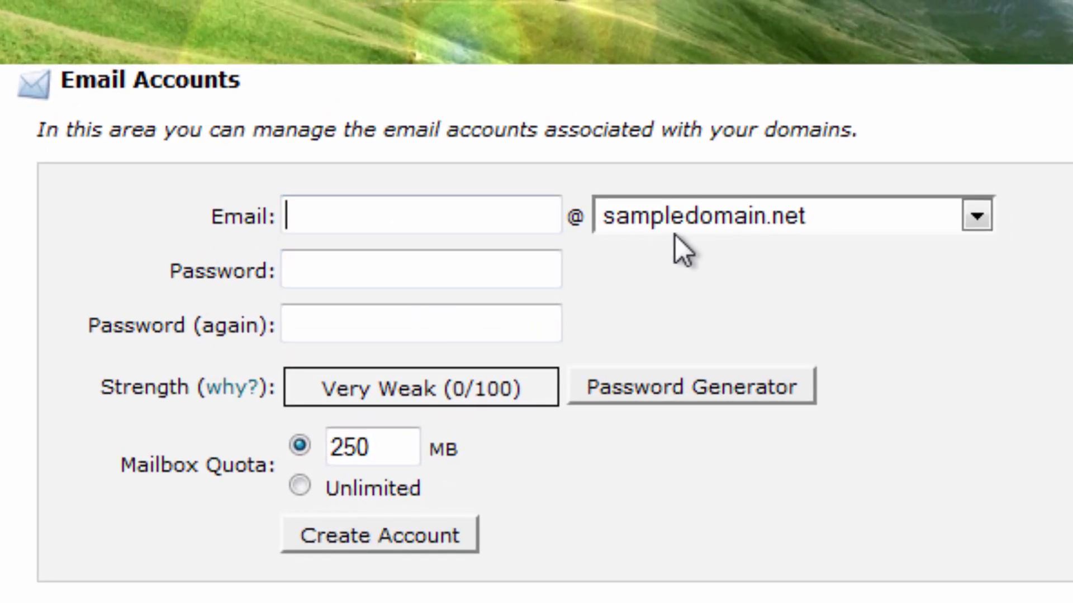
{"action": "left_click", "coordinate": [696, 223]}
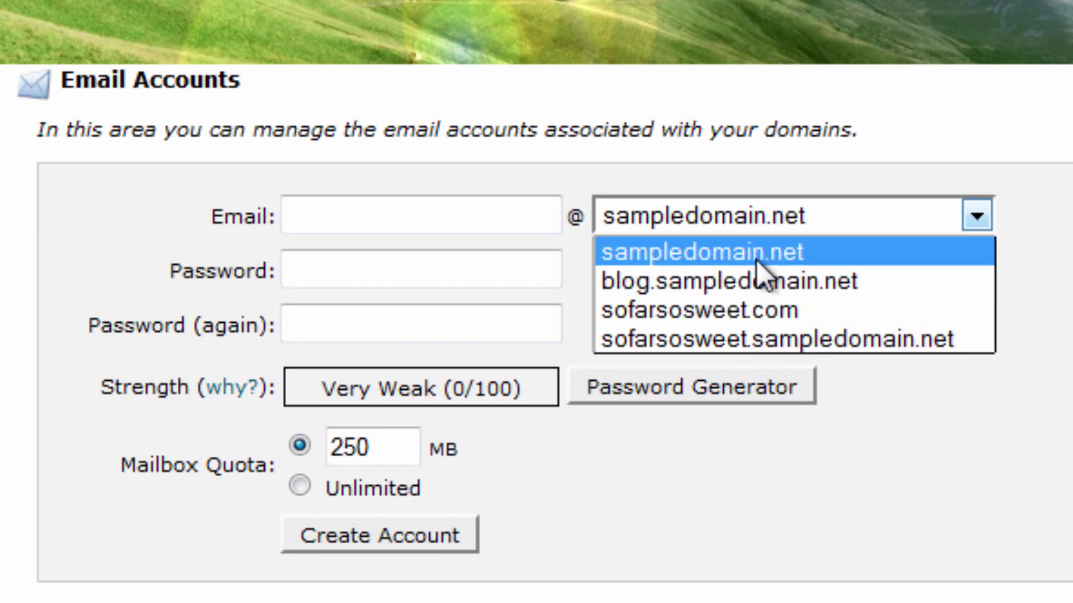
{"action": "left_click", "coordinate": [763, 309]}
{"action": "left_click", "coordinate": [421, 206]}
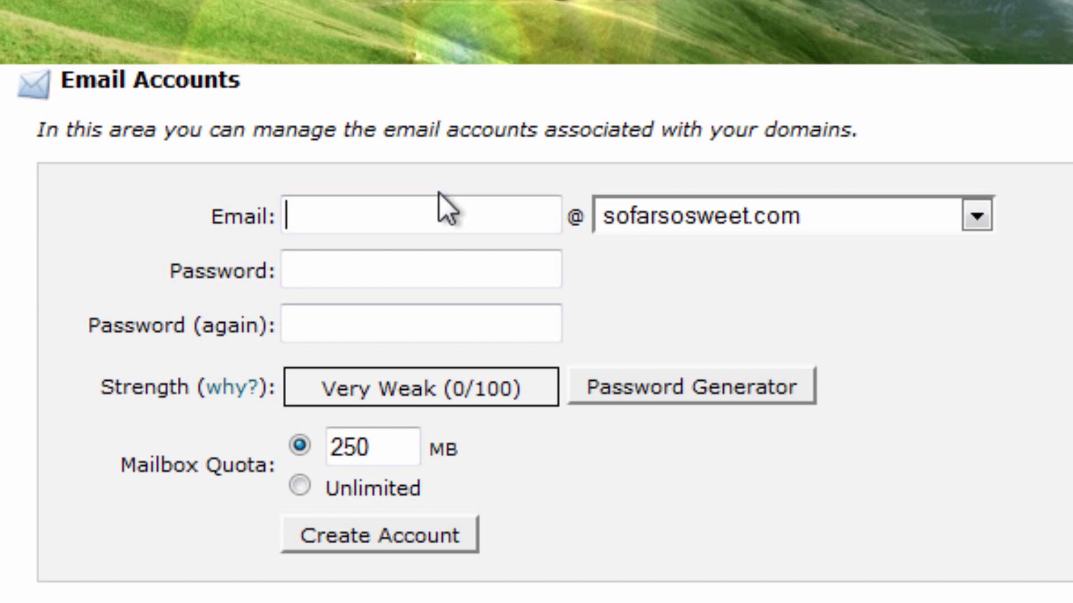
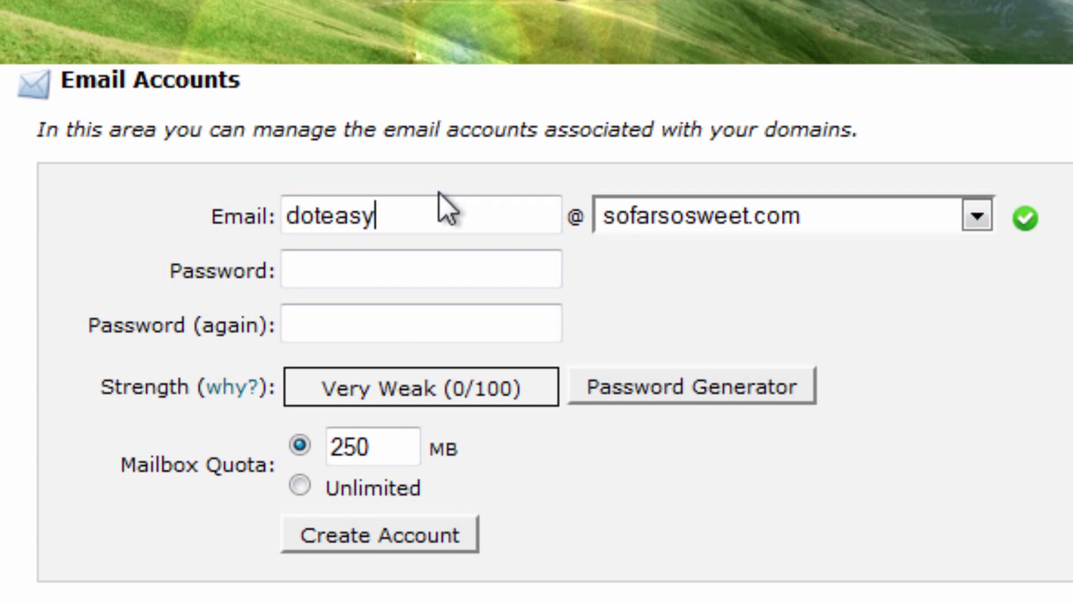
{"action": "key", "text": "Tab"}
{"action": "key", "text": "Tab"}
{"action": "type", "text": "**********"}
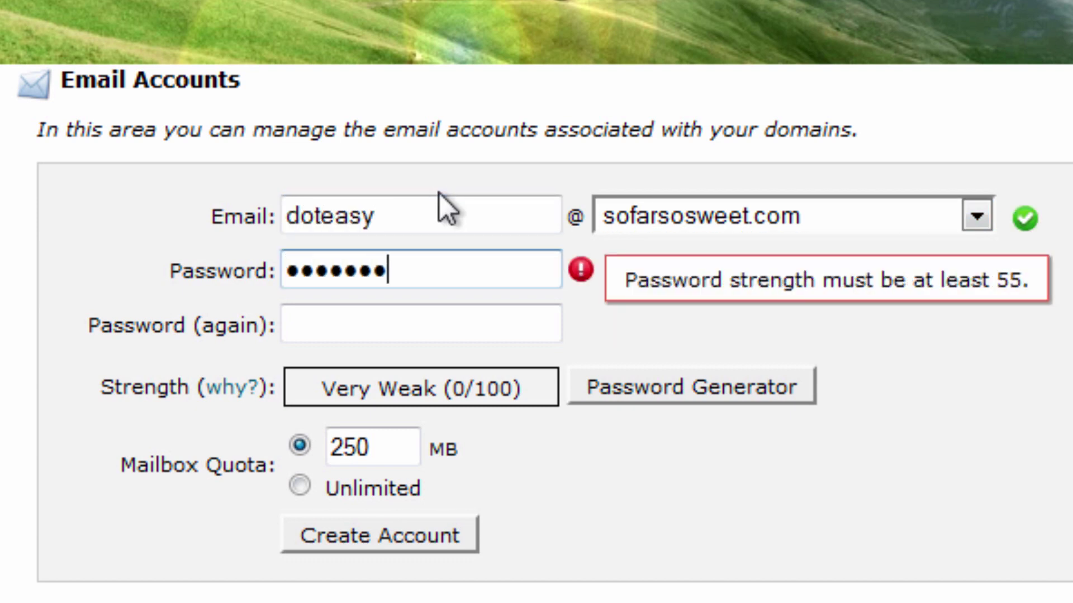
{"action": "key", "text": "Tab"}
{"action": "type", "text": "**********"}
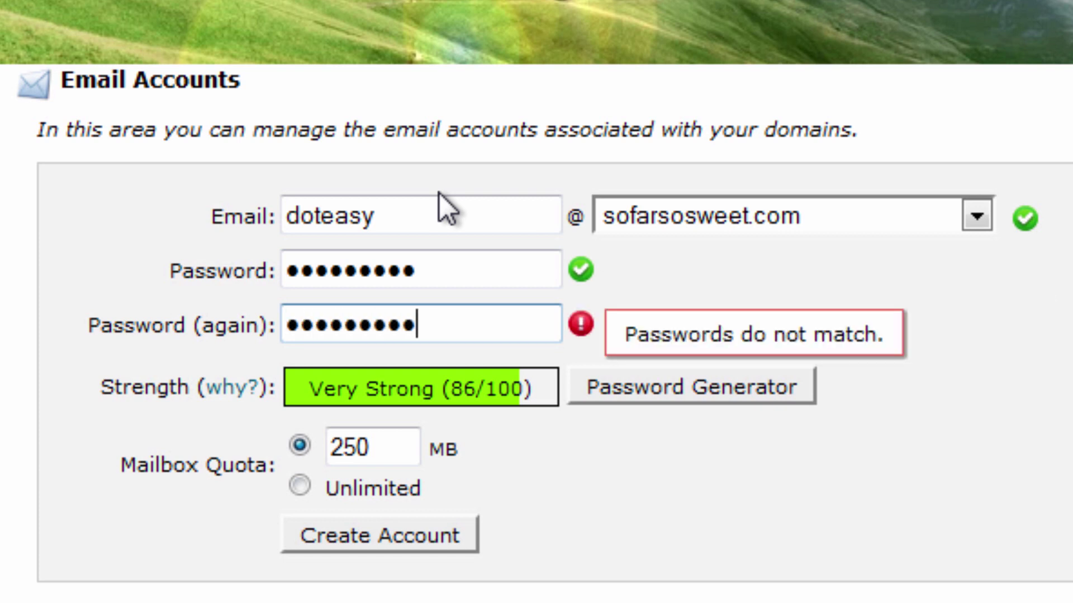
{"action": "left_click", "coordinate": [302, 487]}
{"action": "left_click", "coordinate": [357, 525]}
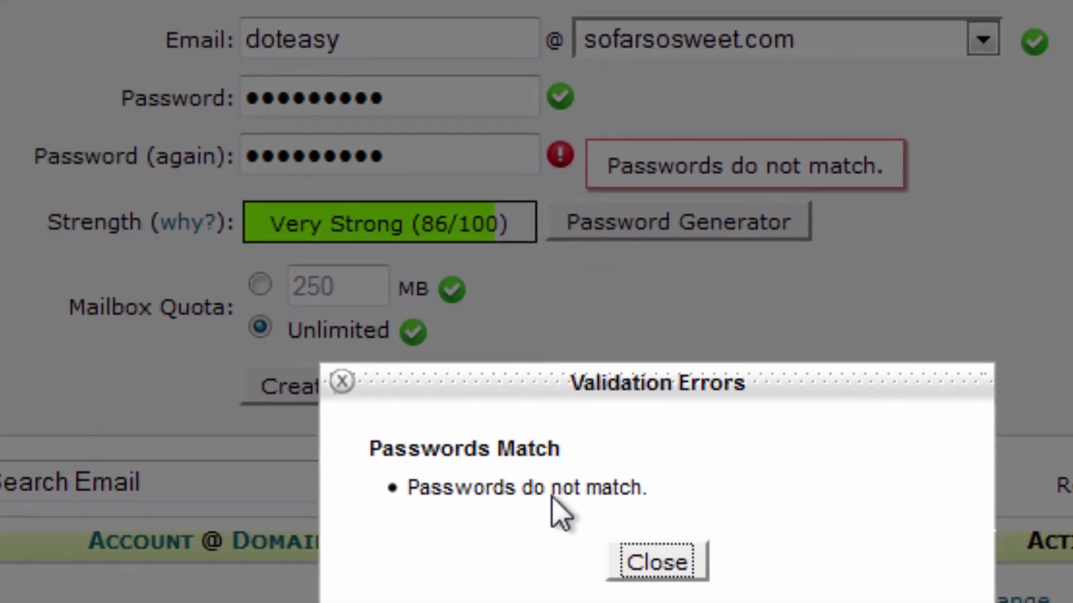
- Fix the password mismatch by entering the same new password in both fields, then create the account
{"action": "left_click", "coordinate": [656, 560]}
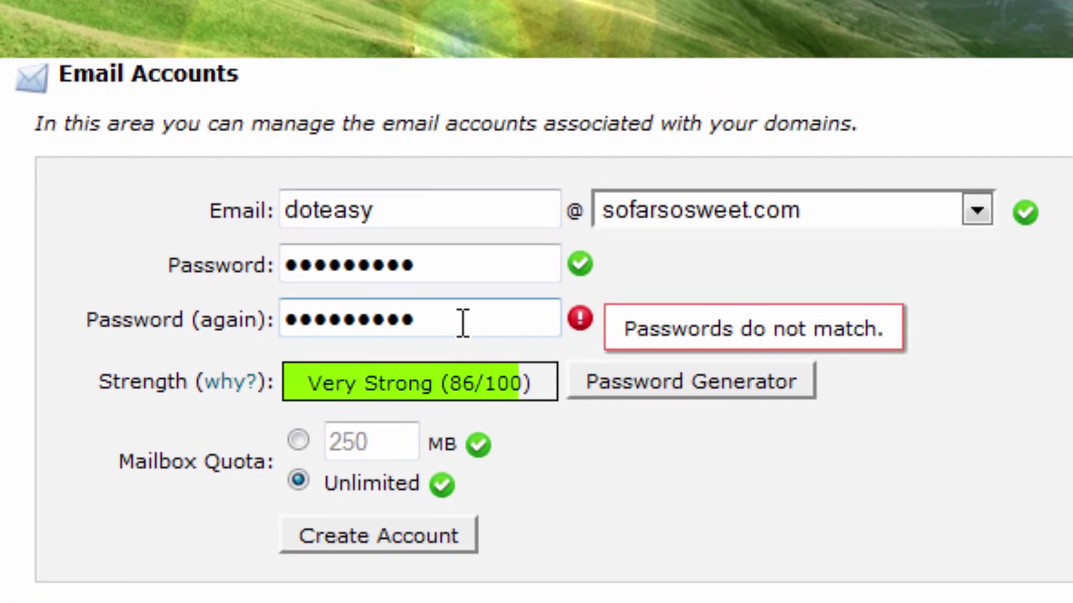
{"action": "left_click", "coordinate": [529, 282]}
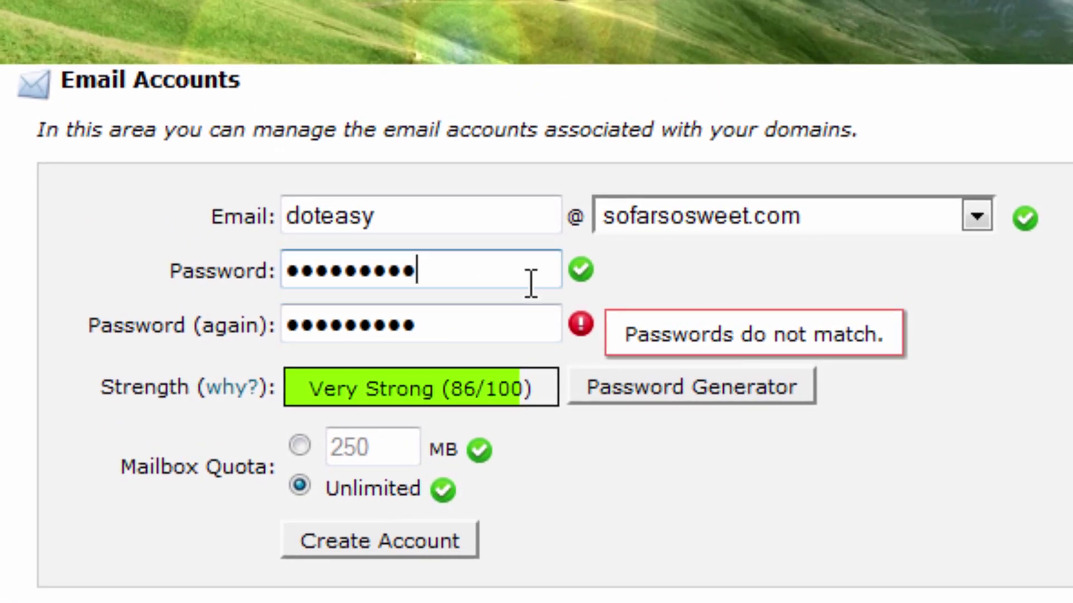
{"action": "left_click_drag", "start_coordinate": [529, 282], "coordinate": [319, 263]}
{"action": "key", "text": "BackSpace"}
{"action": "type", "text": "123456789"}
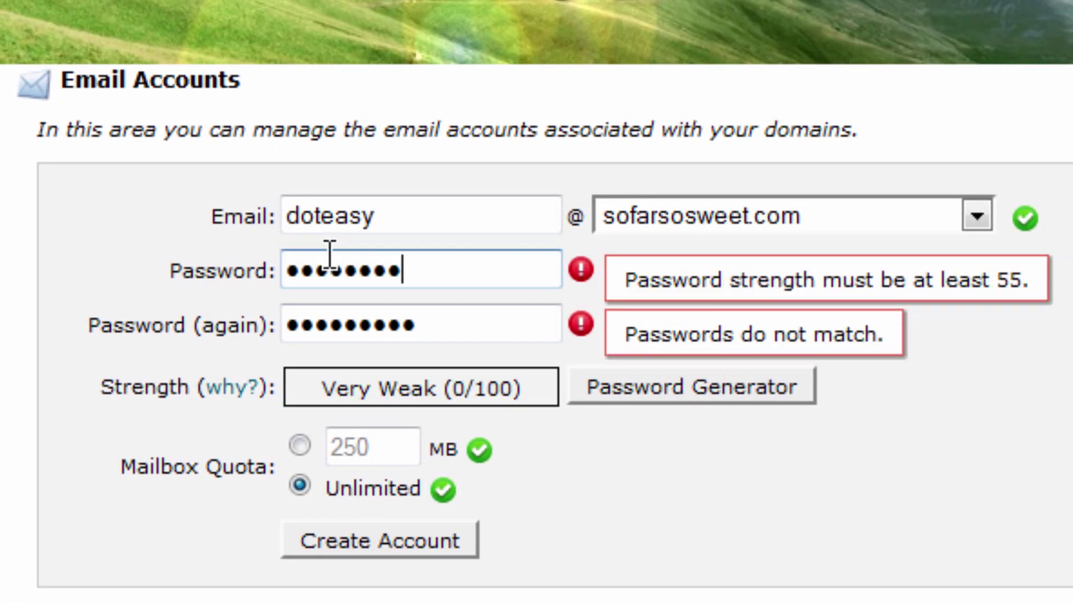
{"action": "left_click", "coordinate": [461, 333]}
{"action": "left_click_drag", "start_coordinate": [461, 334], "coordinate": [216, 306]}
{"action": "type", "text": "123456789"}
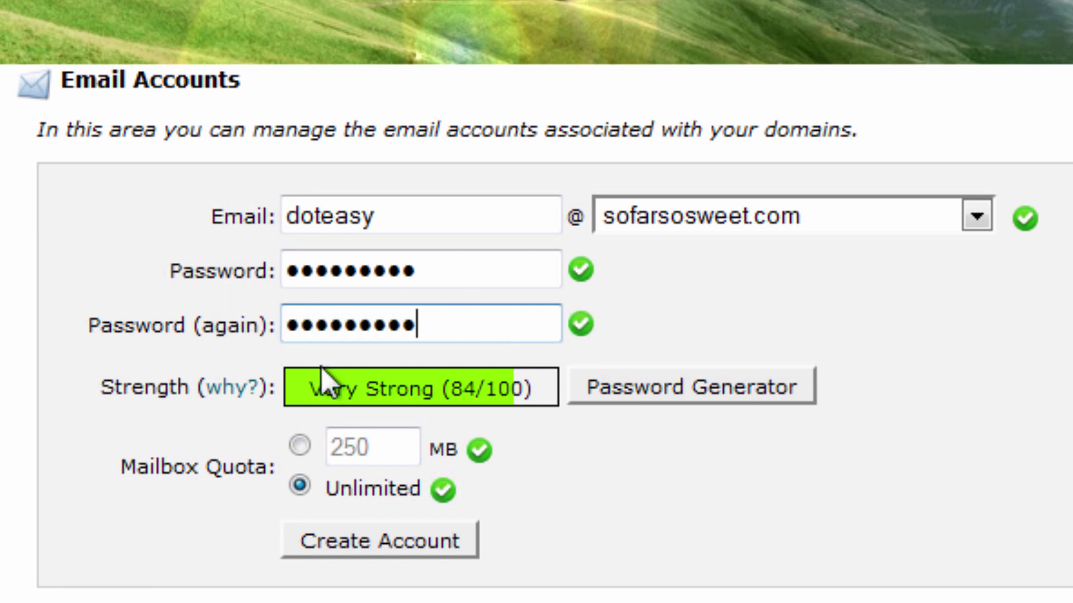
{"action": "left_click", "coordinate": [384, 521]}
{"action": "left_click", "coordinate": [386, 539]}
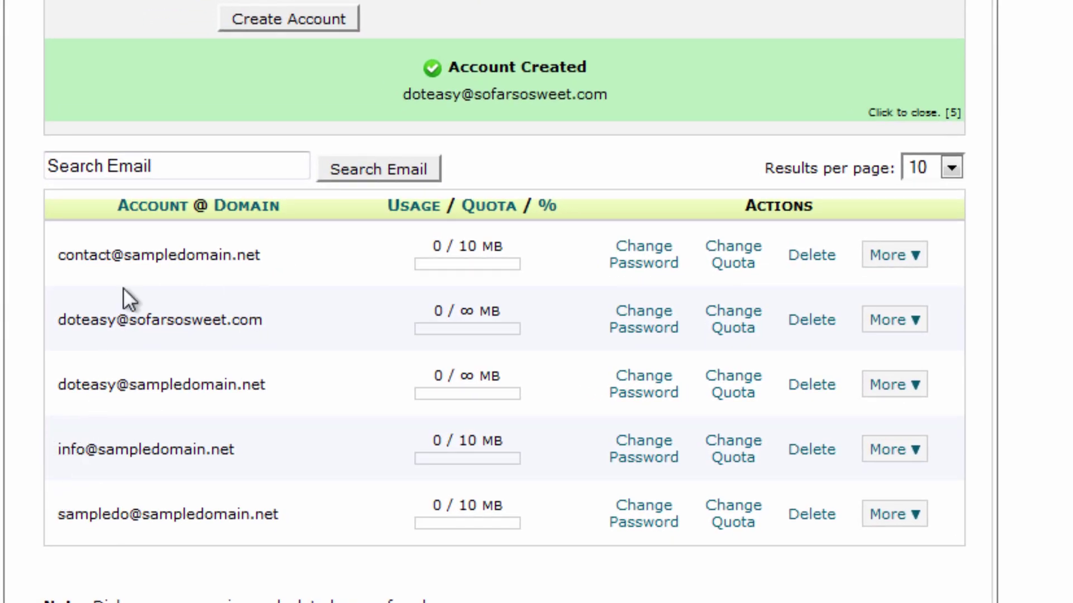
{"action": "left_click_drag", "start_coordinate": [123, 255], "coordinate": [254, 255]}
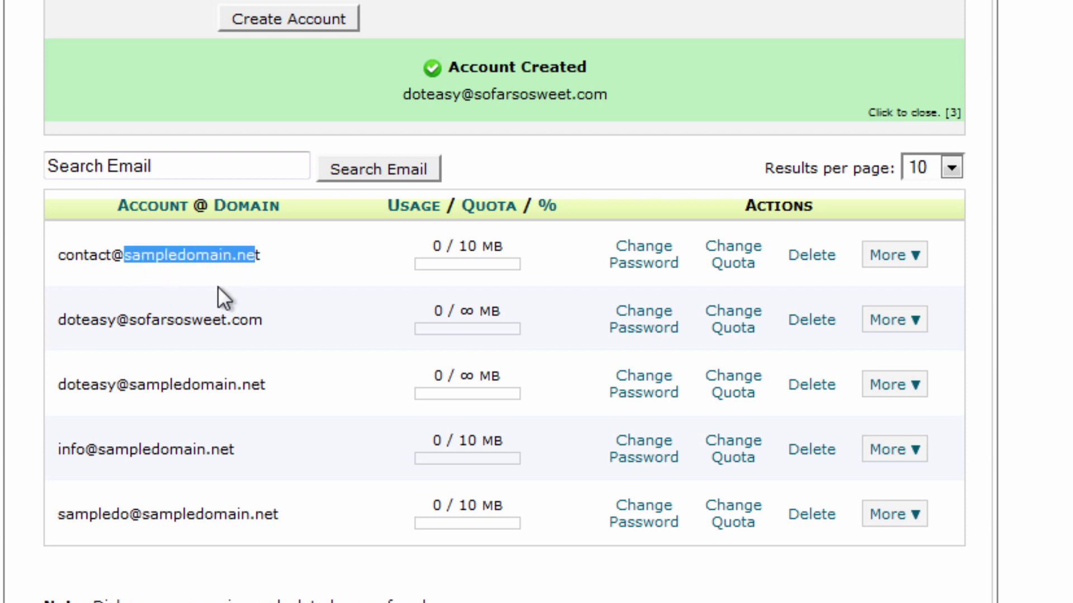
{"action": "left_click_drag", "start_coordinate": [146, 307], "coordinate": [255, 320]}
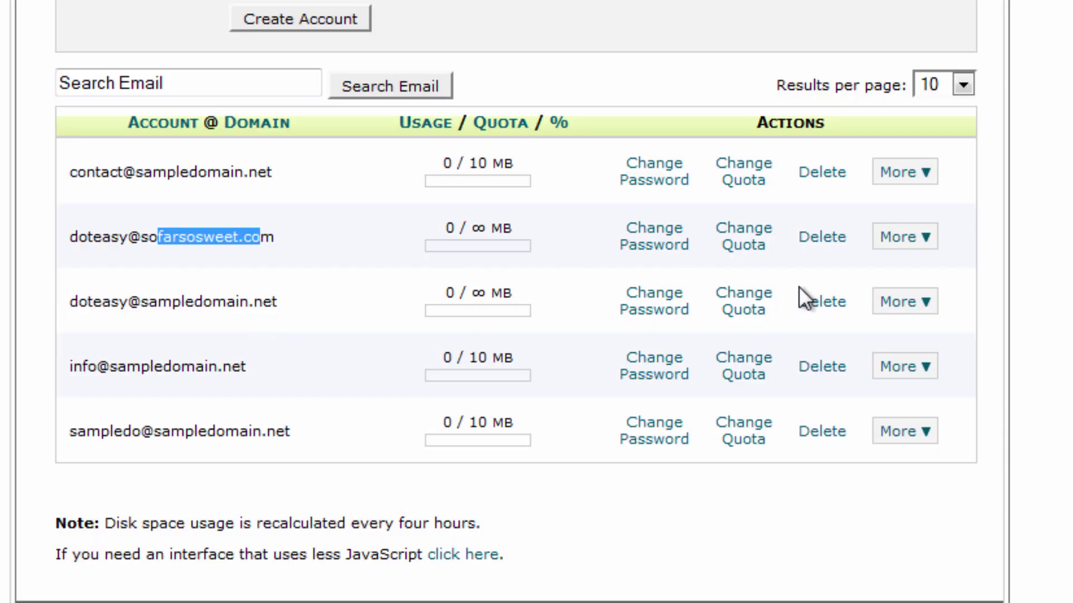
{"action": "left_click", "coordinate": [902, 243]}
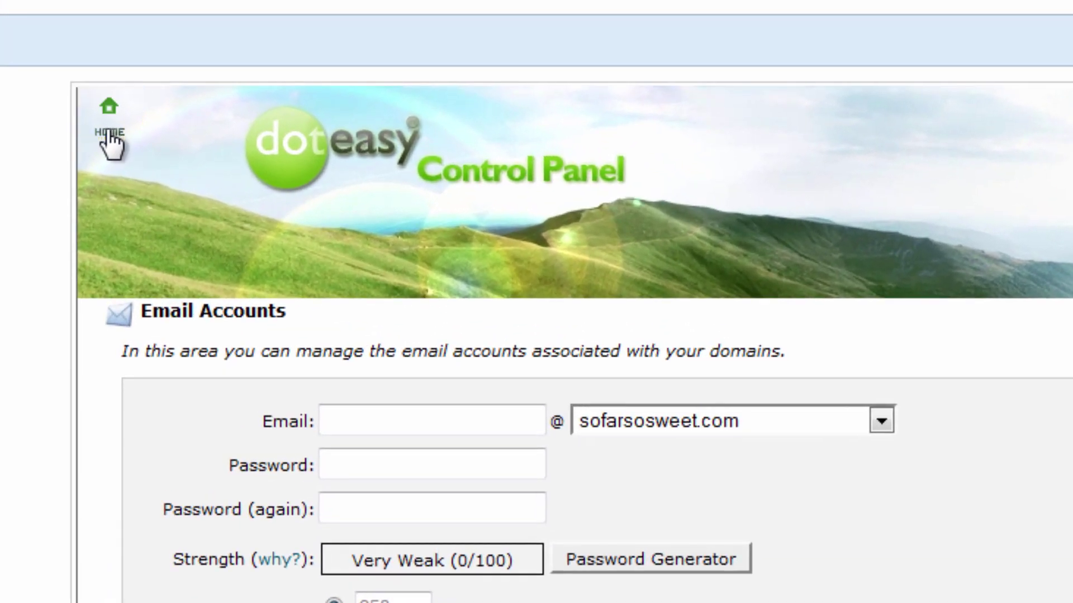
- Open Softaculous from the control panel home and start a WordPress installation
{"action": "left_click", "coordinate": [109, 135]}
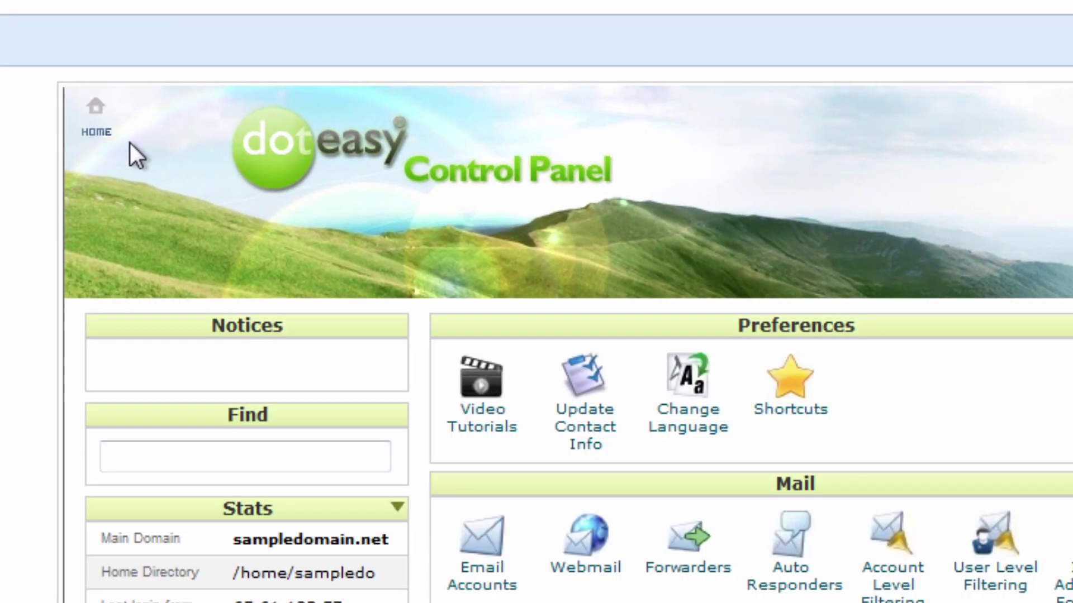
{"action": "scroll", "coordinate": [826, 550], "scroll_direction": "down", "scroll_amount": 15}
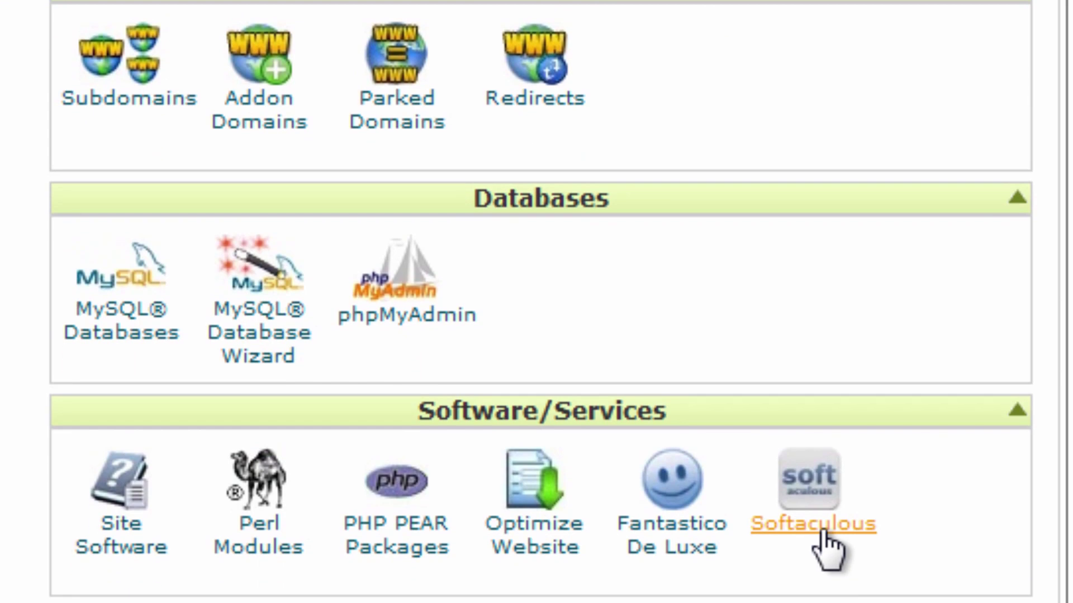
{"action": "left_click", "coordinate": [823, 533]}
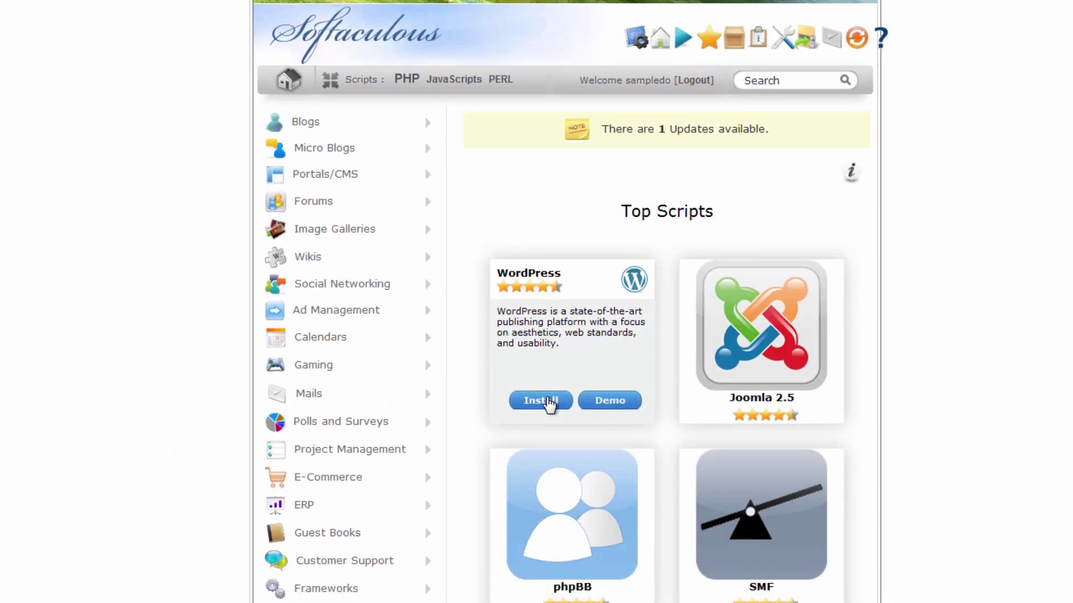
{"action": "left_click", "coordinate": [552, 400]}
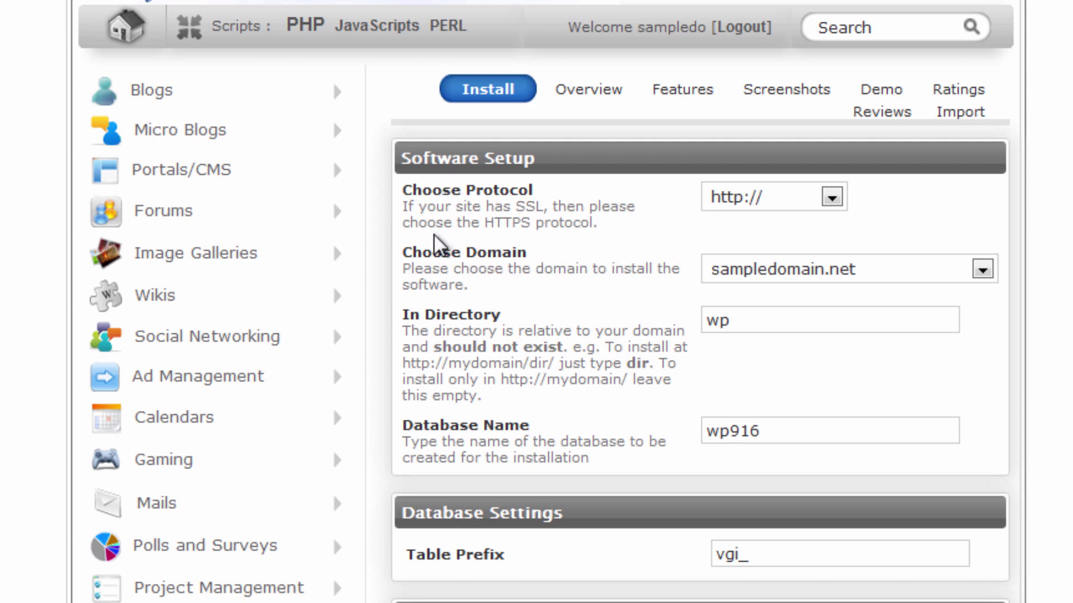
- Check that sofarsosweet.com is offered in the Choose Domain list, leaving it unchanged
{"action": "left_click_drag", "start_coordinate": [432, 251], "coordinate": [579, 261]}
{"action": "left_click", "coordinate": [745, 279]}
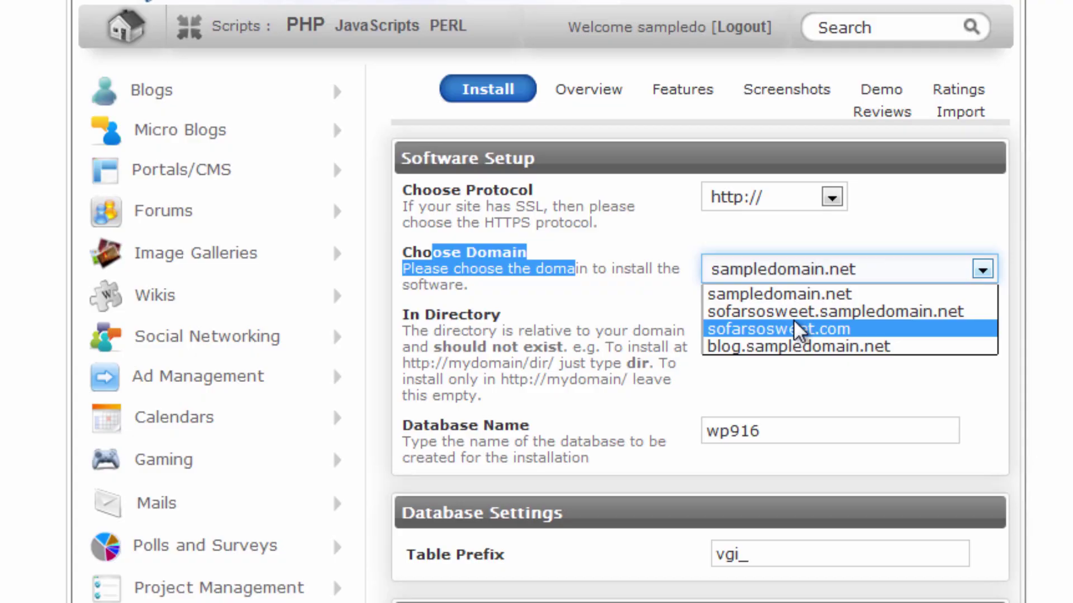
{"action": "left_click", "coordinate": [436, 106]}
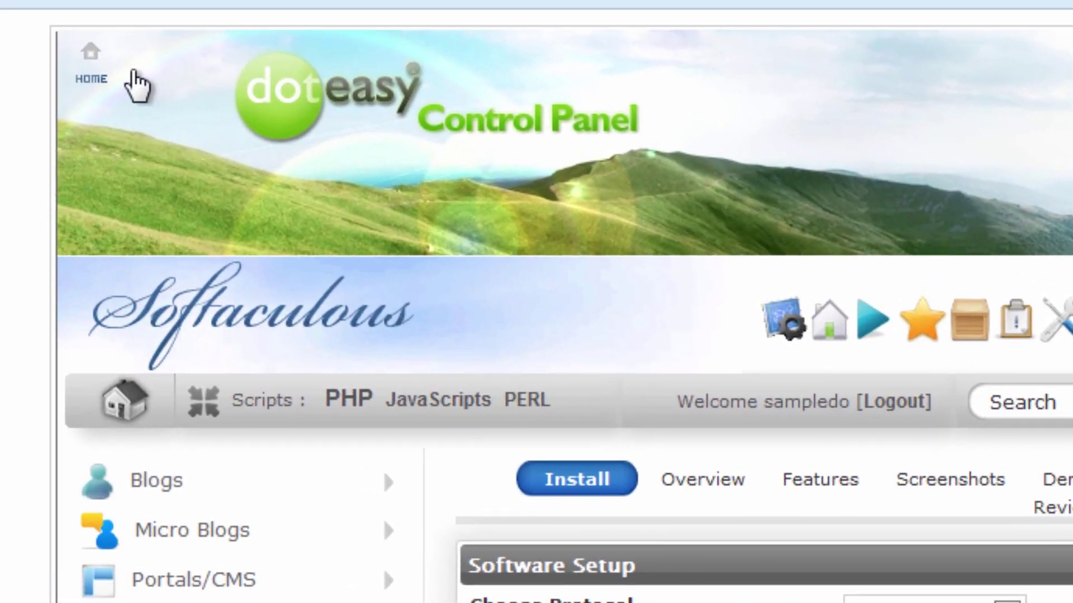
- Open public_html/sofarsosweet.com in File Manager, showing it holds only cgi-bin
{"action": "left_click", "coordinate": [124, 77]}
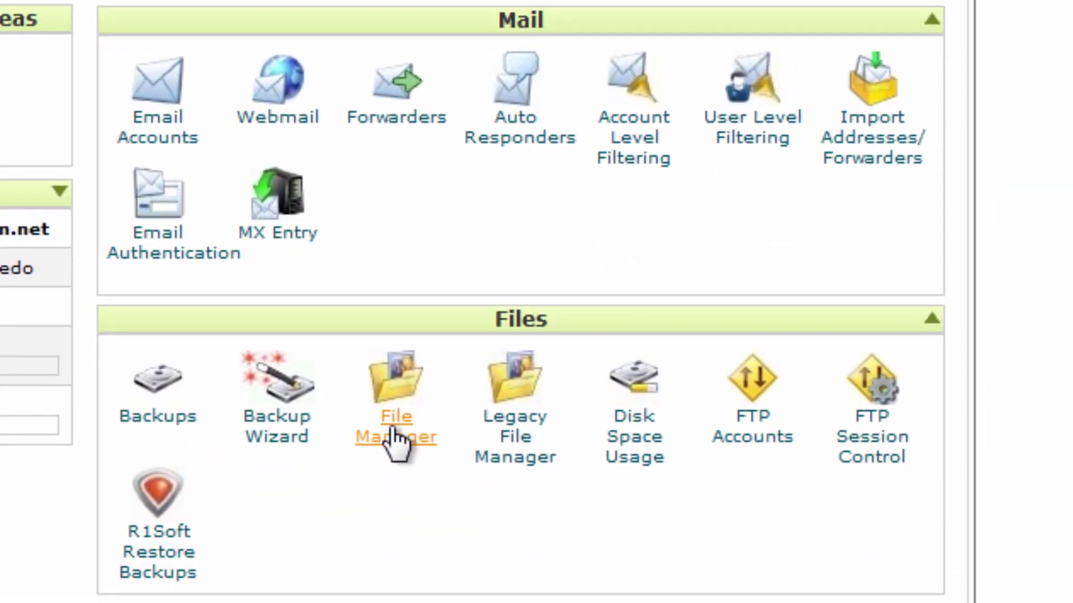
{"action": "left_click", "coordinate": [394, 430]}
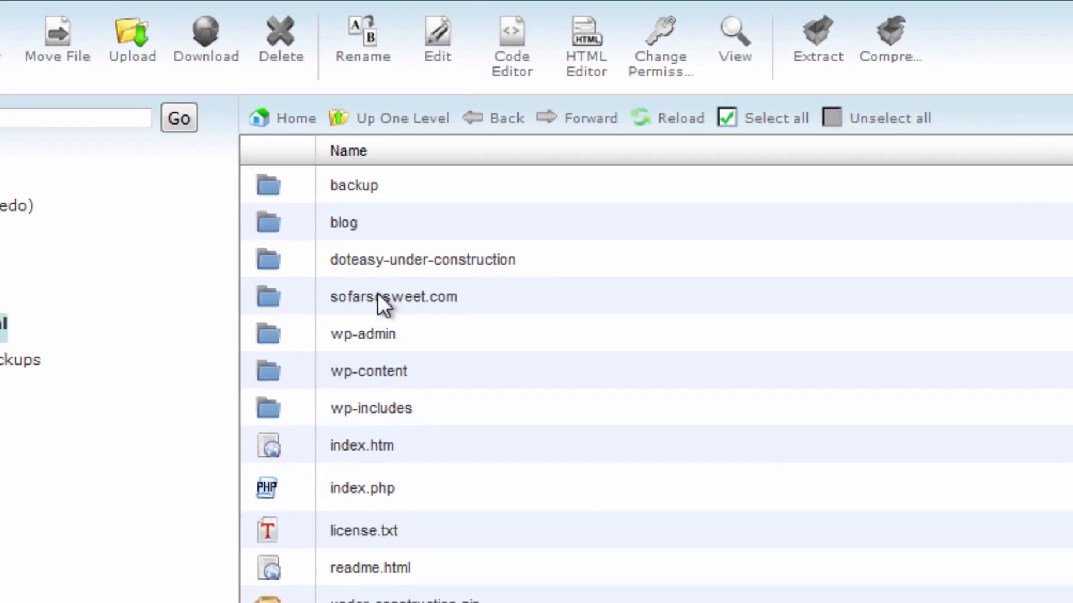
{"action": "left_click", "coordinate": [542, 351]}
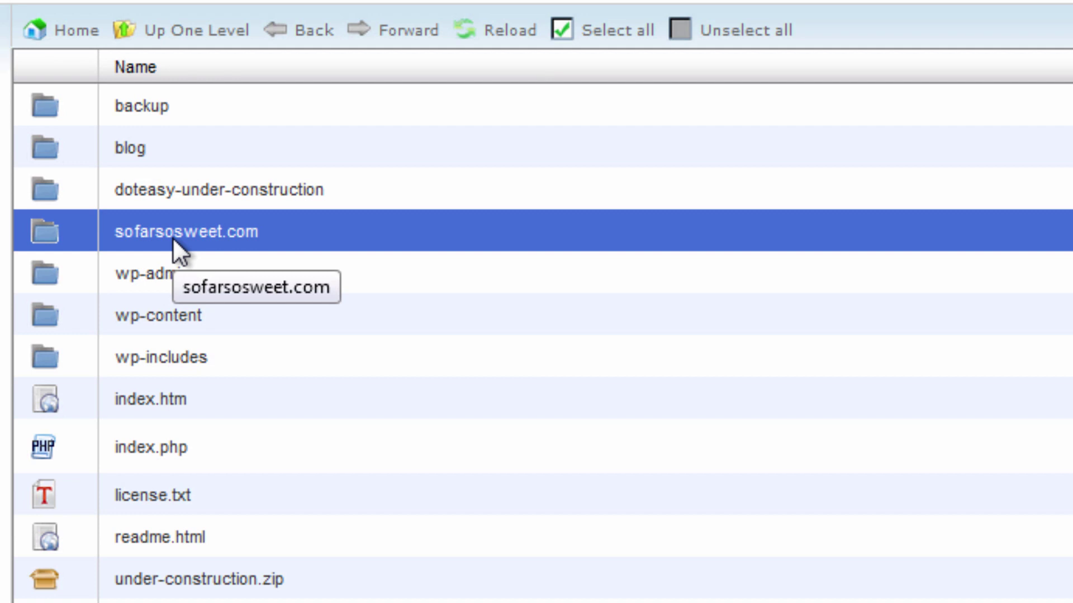
{"action": "left_click", "coordinate": [172, 237]}
{"action": "left_click", "coordinate": [68, 230]}
{"action": "double_click", "coordinate": [68, 230]}
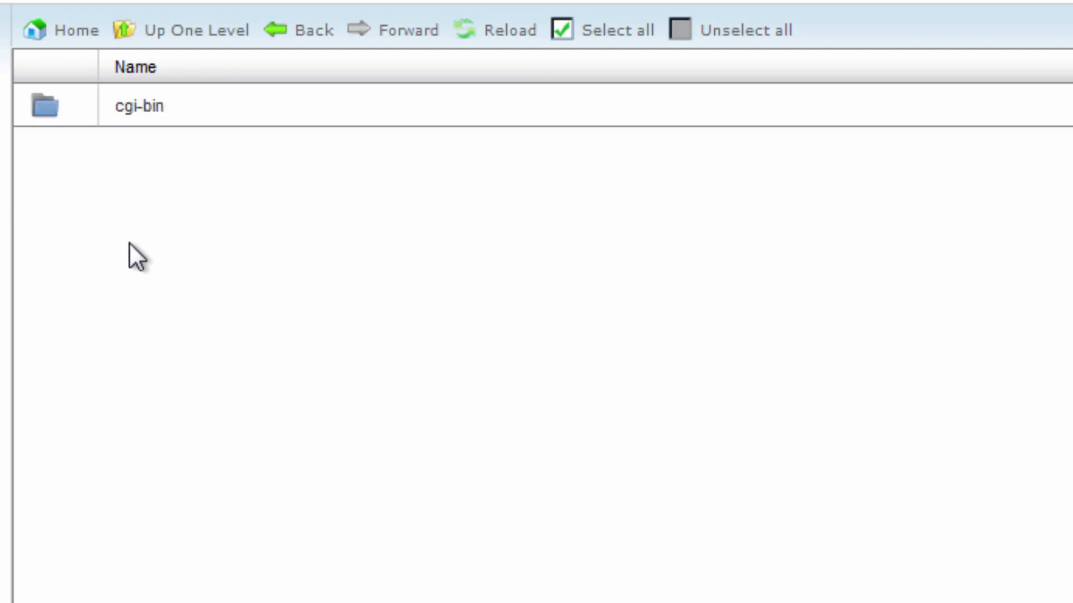